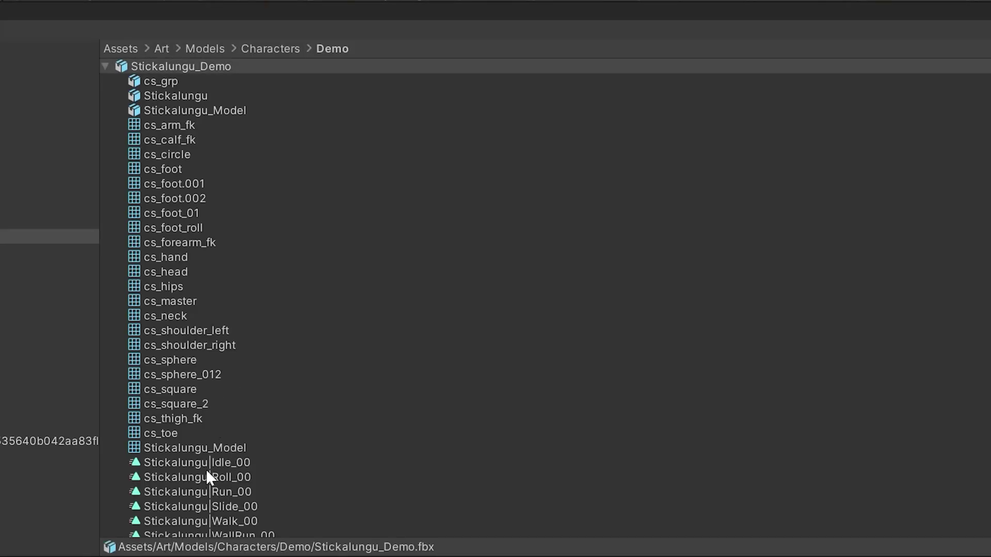
# Select the Idle_00, Run_00 and Walk_00 clips inside the Stickalungu_Demo model.
pyautogui.click(202, 463)
pyautogui.scroll(-1, 209, 515)
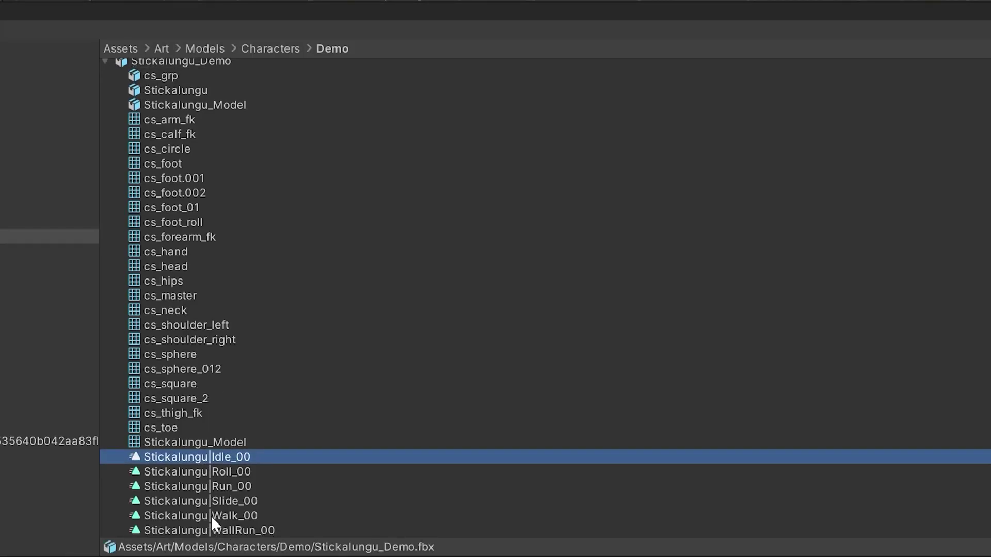
pyautogui.keyDown('ctrl'); pyautogui.click(224, 485); pyautogui.keyUp('ctrl')
pyautogui.keyDown('ctrl'); pyautogui.click(239, 512); pyautogui.keyUp('ctrl')
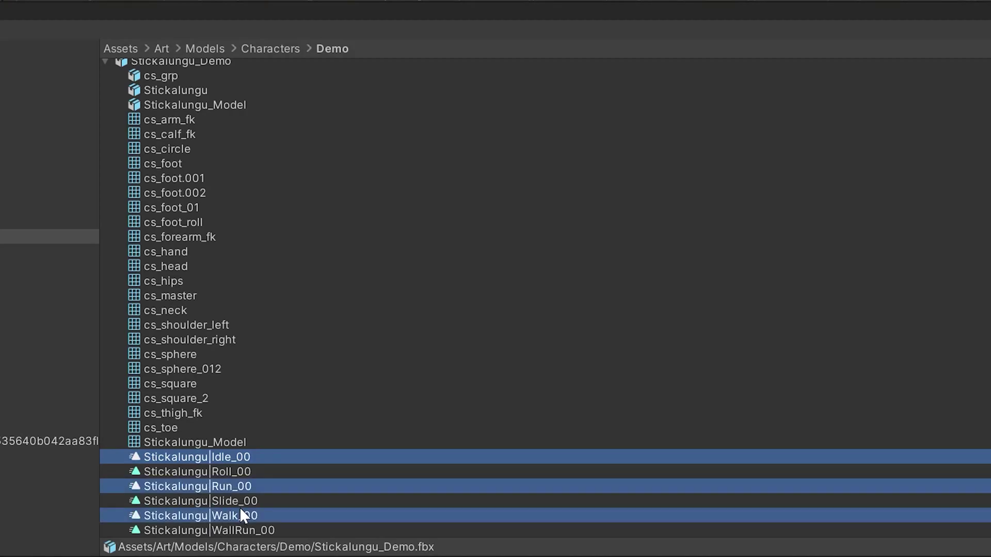
pyautogui.scroll(1, 262, 465)
# Drag the Stickalungu_Demo model into the Home scene's Hierarchy.
pyautogui.click(112, 73)
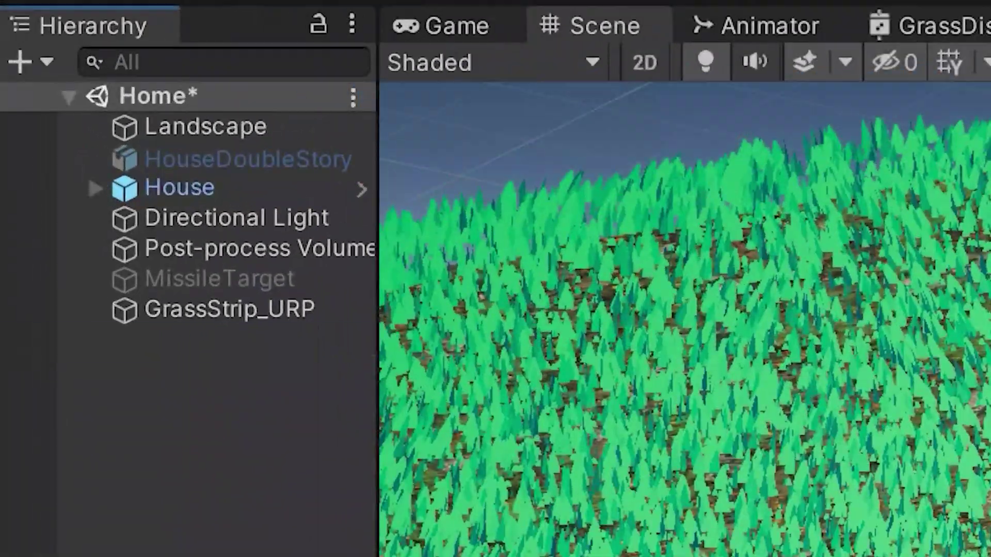
pyautogui.moveTo(169, 332); pyautogui.dragTo(52, 196)
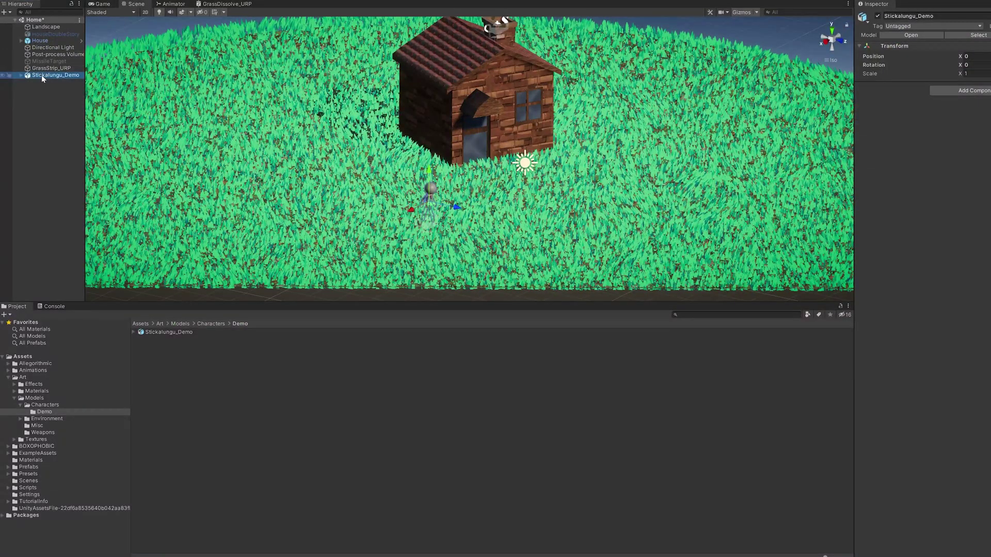
pyautogui.doubleClick(41, 75)
# Frame the Stickalungu_Demo character and raise it slightly above the grass.
pyautogui.click(361, 181)
pyautogui.scroll(-5, 464, 155)
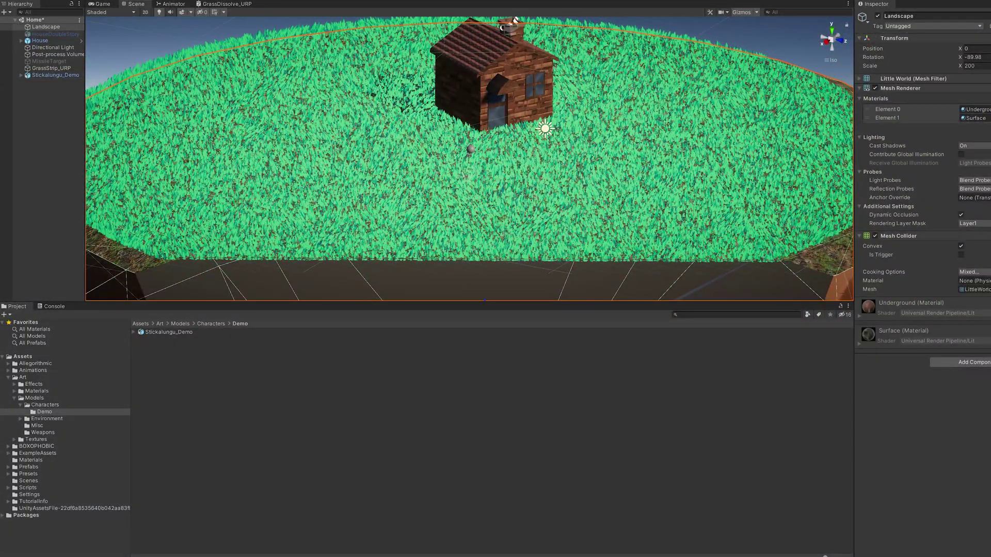
pyautogui.click(338, 177)
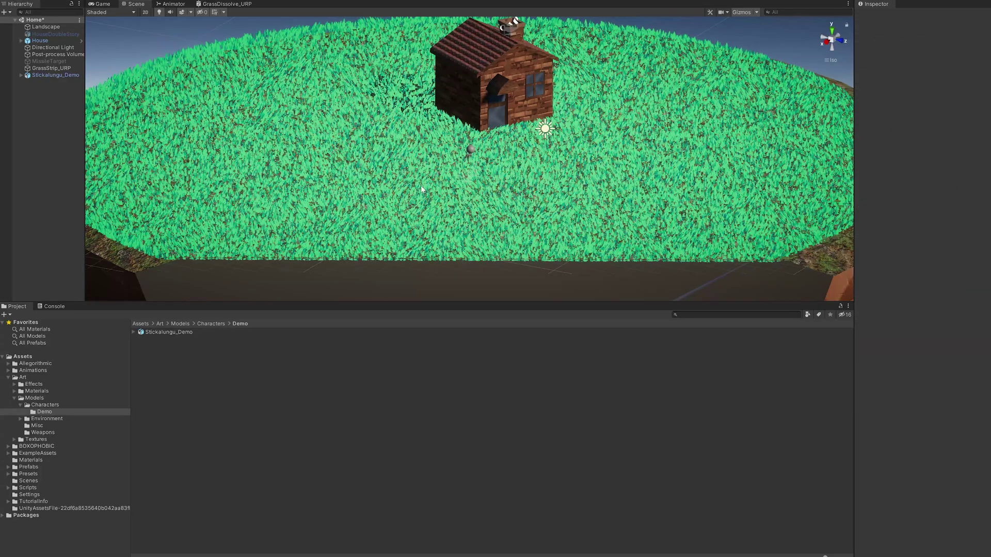
pyautogui.keyDown('alt'); pyautogui.moveTo(400, 189); pyautogui.dragTo(445, 191); pyautogui.keyUp('alt')
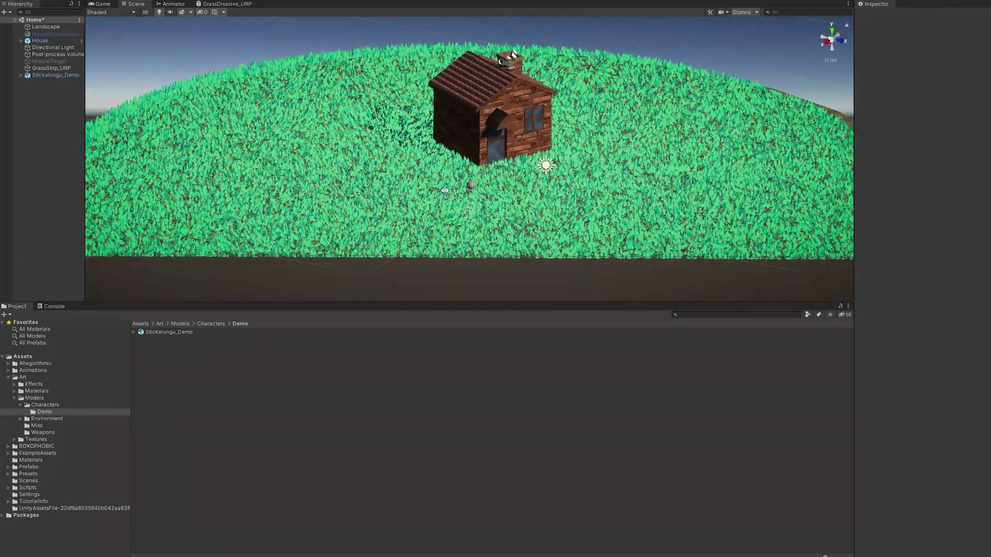
pyautogui.click(468, 186)
pyautogui.press('f')
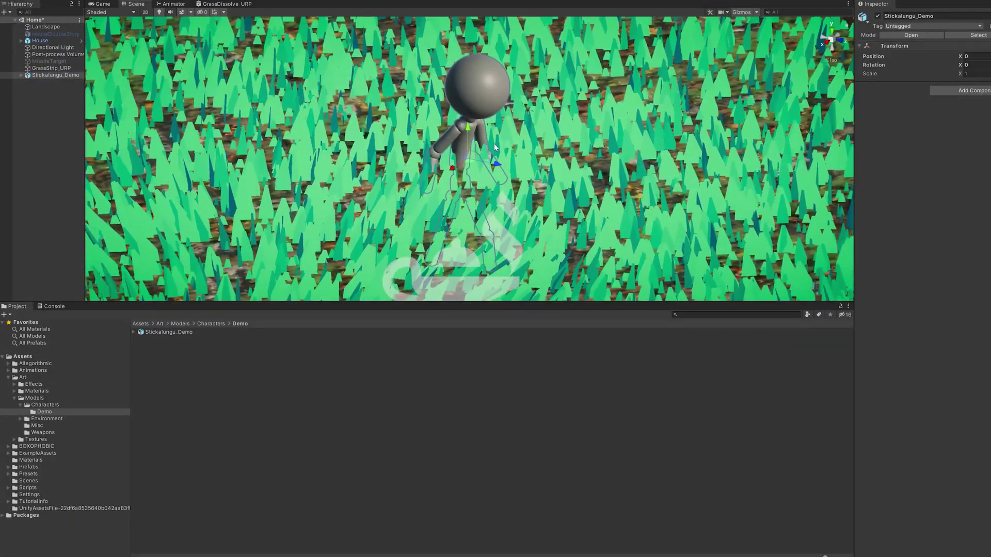
pyautogui.moveTo(467, 130); pyautogui.dragTo(469, 23)
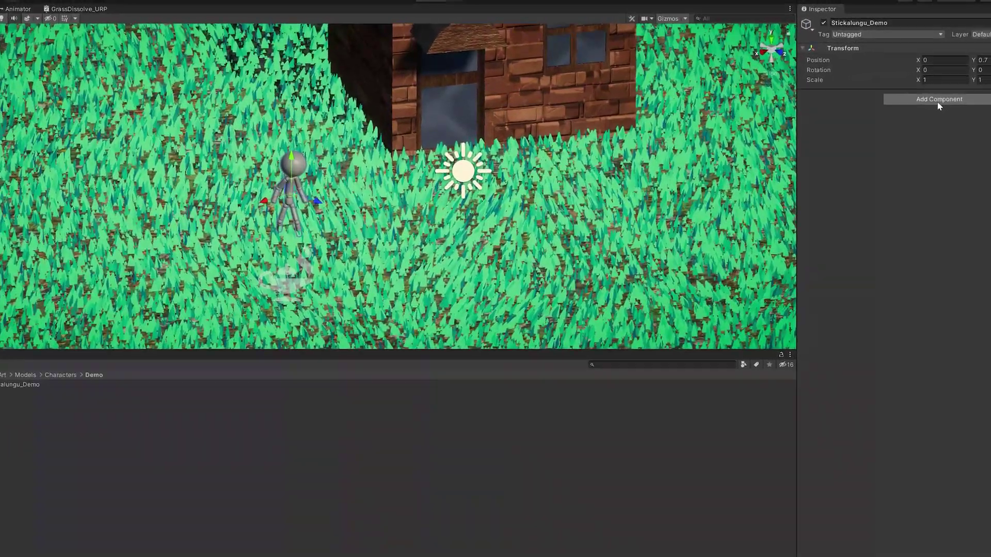
# Add an Animator component to the Stickalungu_Demo character.
pyautogui.click(970, 83)
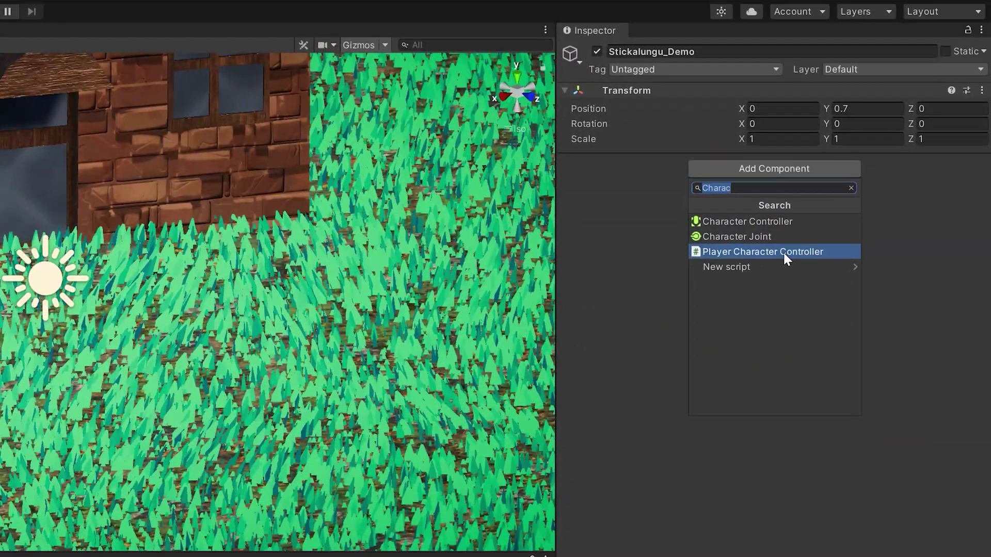
pyautogui.write('animator')
pyautogui.click(733, 241)
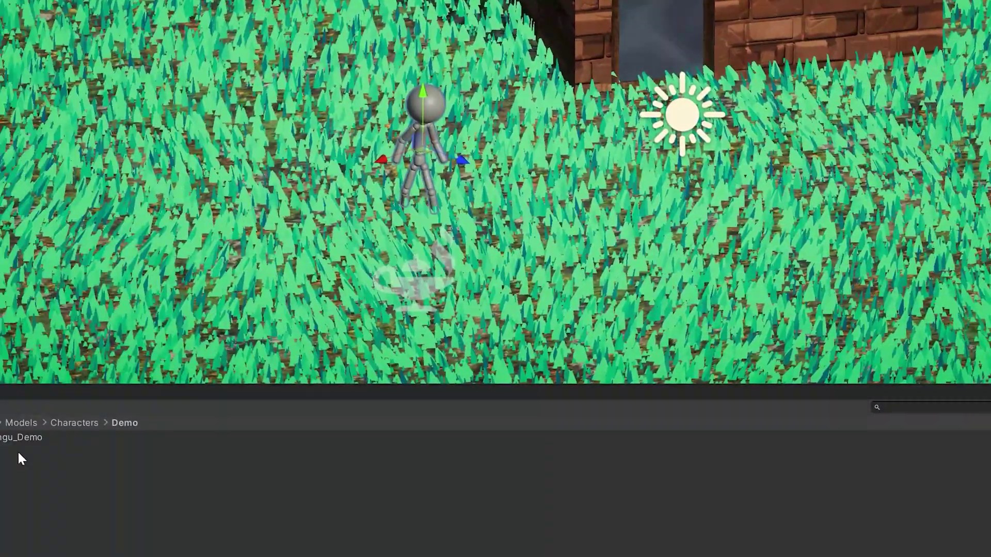
# Create an Animator Controller named Stickalungu_Demo in the Demo folder.
pyautogui.rightClick(152, 452)
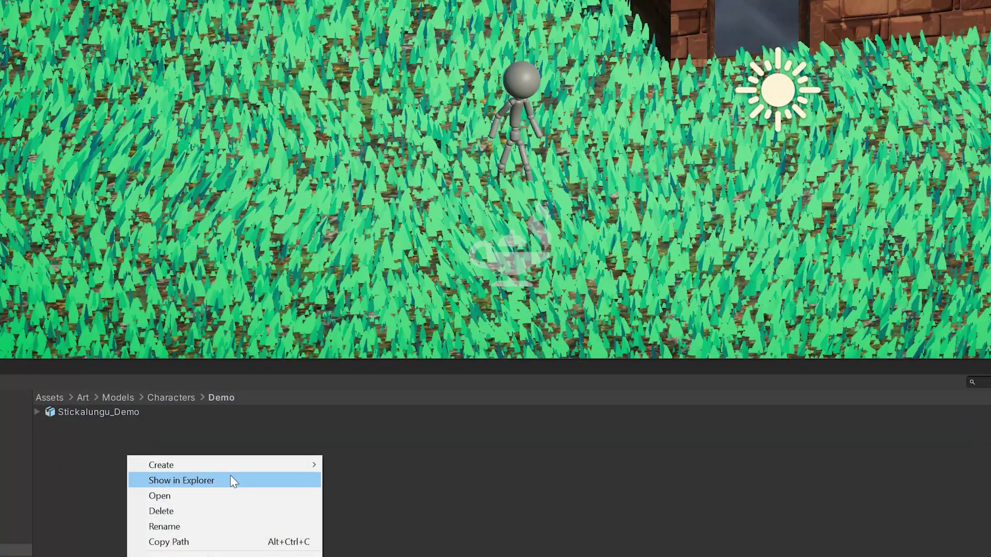
pyautogui.moveTo(232, 465)
pyautogui.click(415, 244)
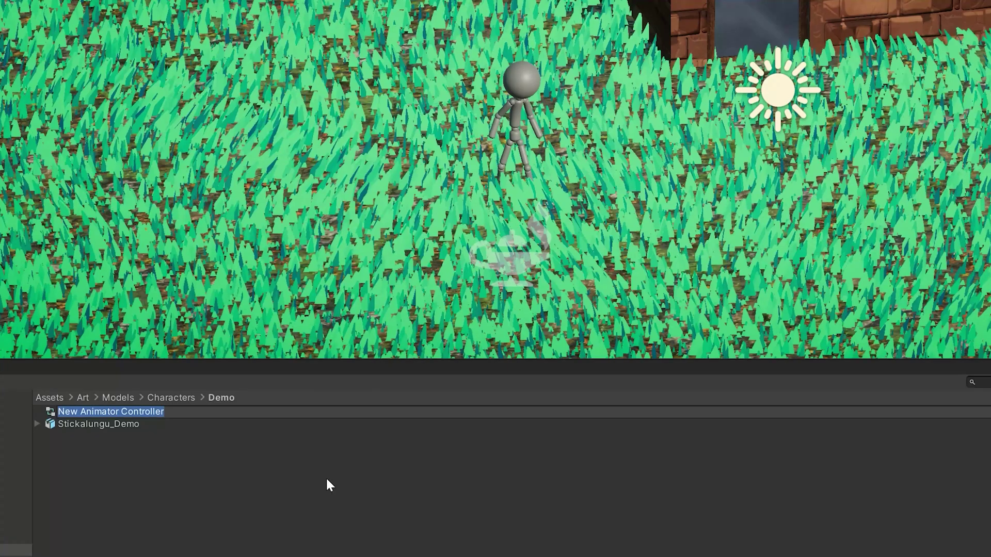
pyautogui.write('Stickalungu_Demo')
pyautogui.press('Return')
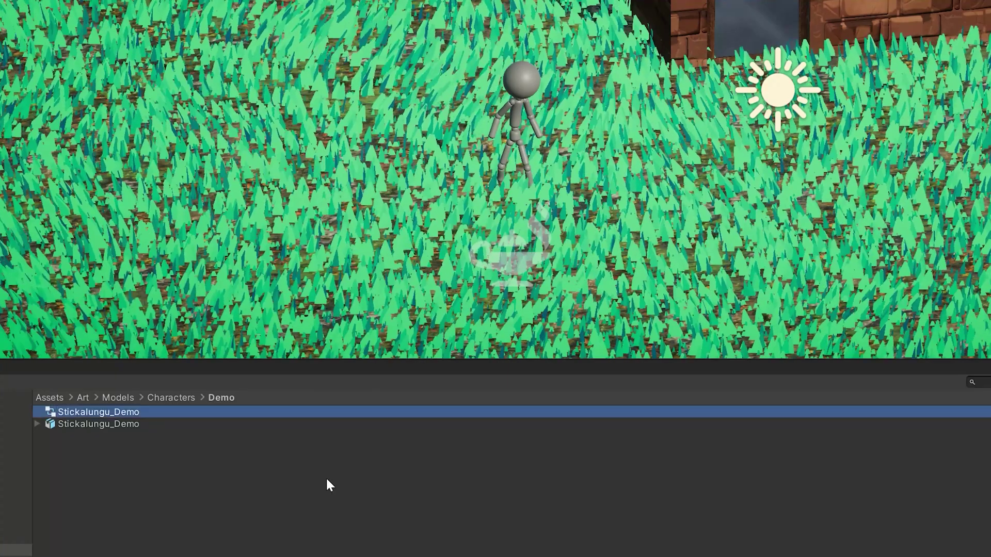
# Duplicate the Idle_00, Run_00 and Walk_00 clips as standalone animation assets.
pyautogui.click(37, 423)
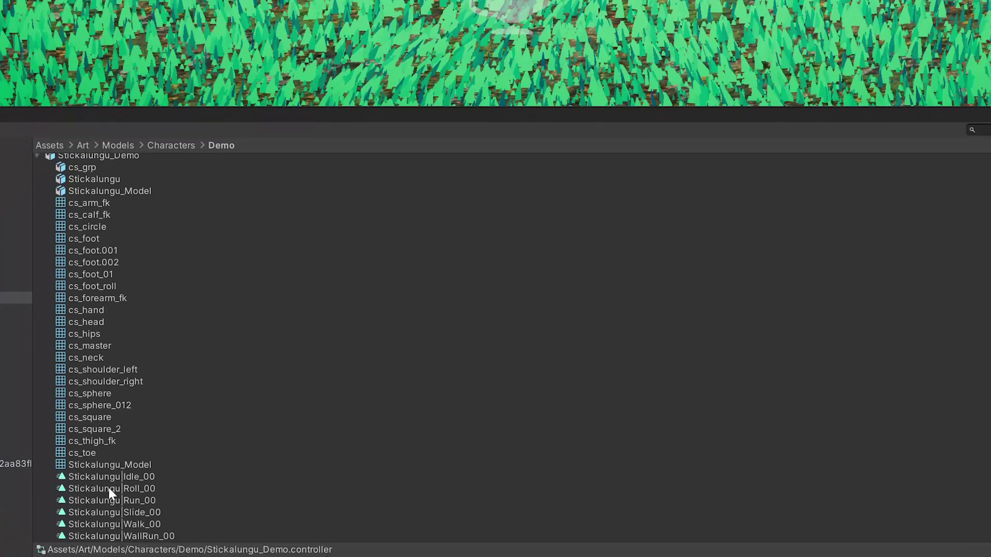
pyautogui.click(111, 477)
pyautogui.keyDown('ctrl'); pyautogui.click(112, 500); pyautogui.keyUp('ctrl')
pyautogui.keyDown('ctrl'); pyautogui.click(140, 525); pyautogui.keyUp('ctrl')
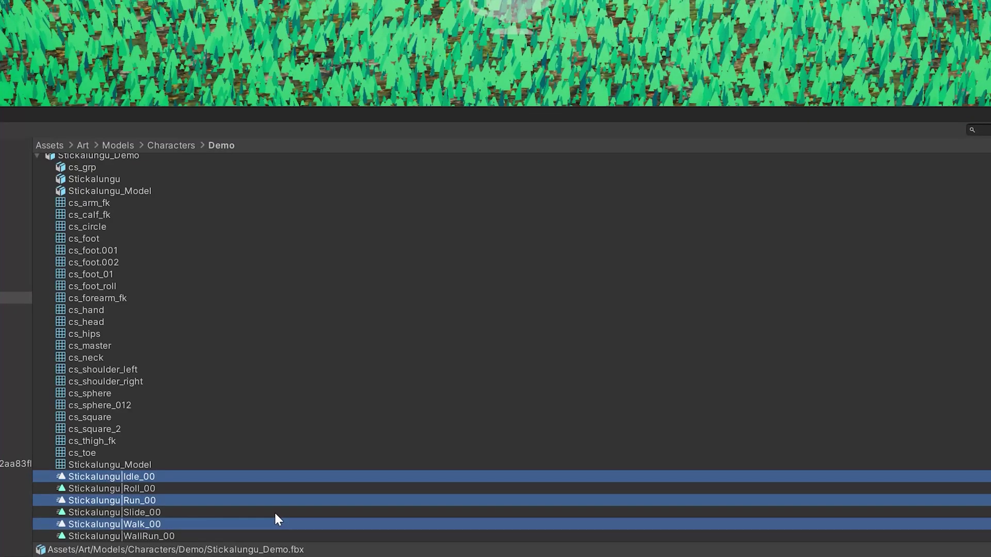
pyautogui.hotkey('ctrl', 'd')
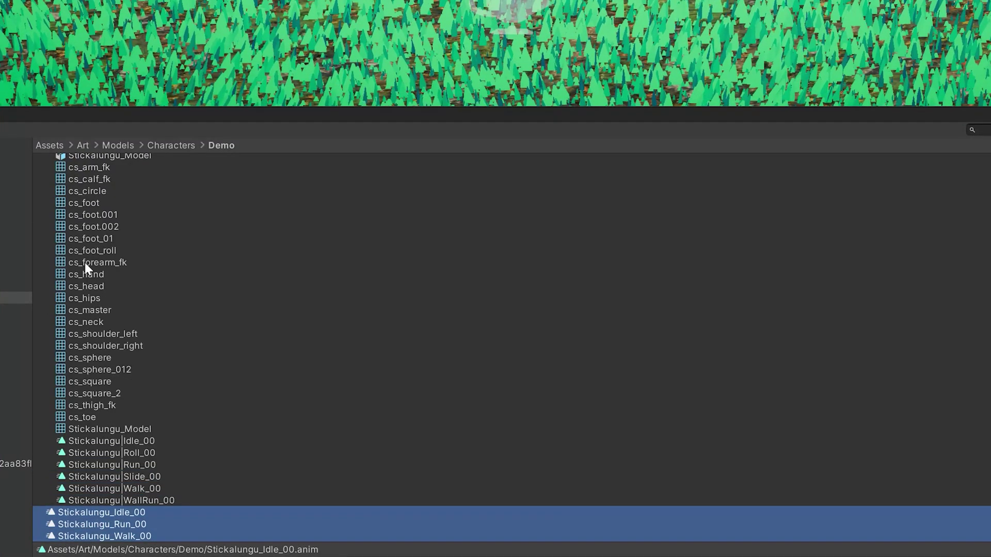
# Disable Import Animation in the Stickalungu_Demo model's import settings and apply.
pyautogui.scroll(2, 91, 274)
pyautogui.click(37, 172)
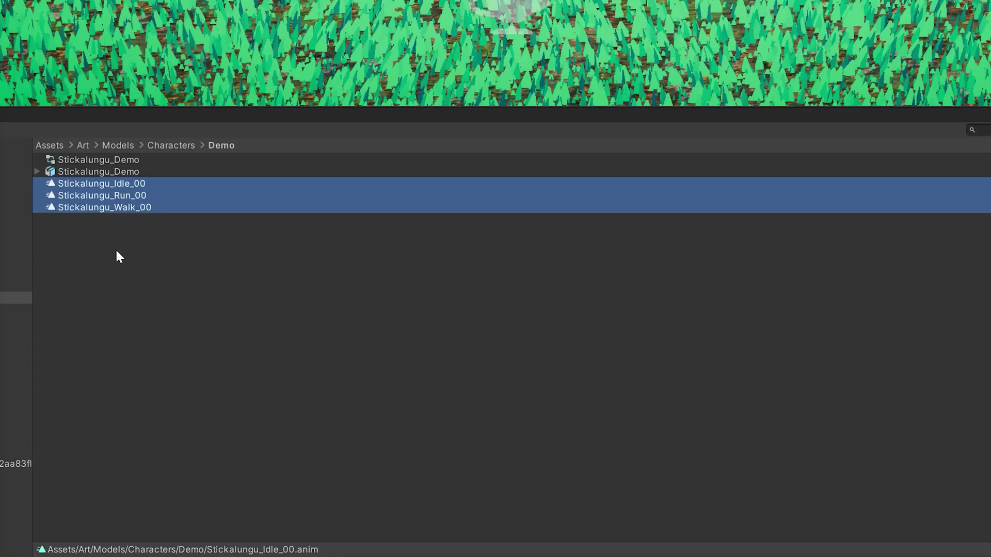
pyautogui.click(110, 172)
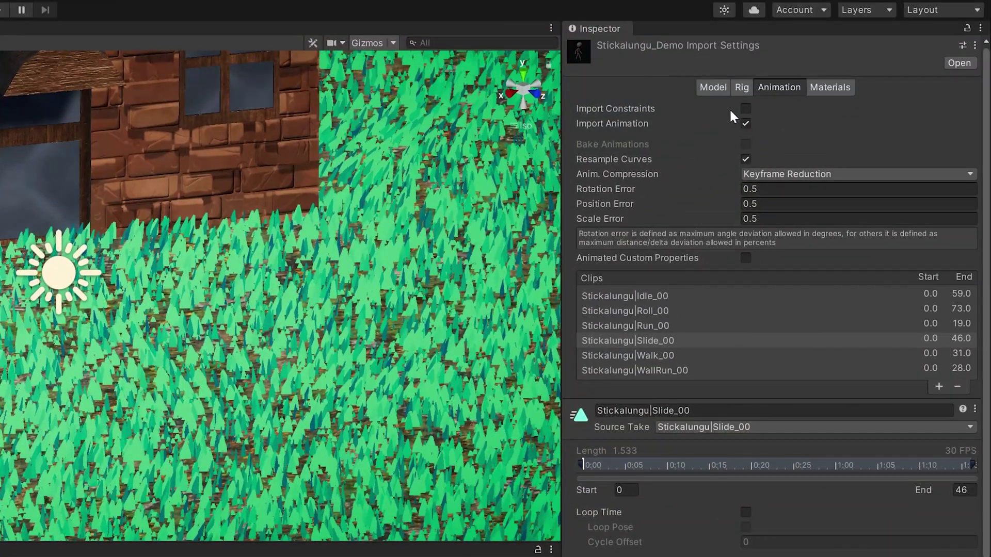
pyautogui.click(747, 125)
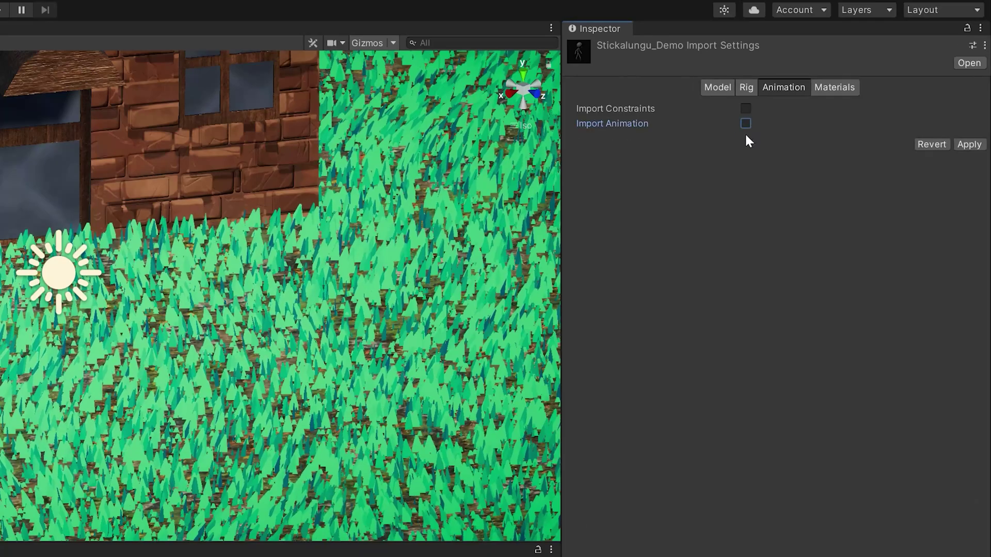
pyautogui.click(970, 145)
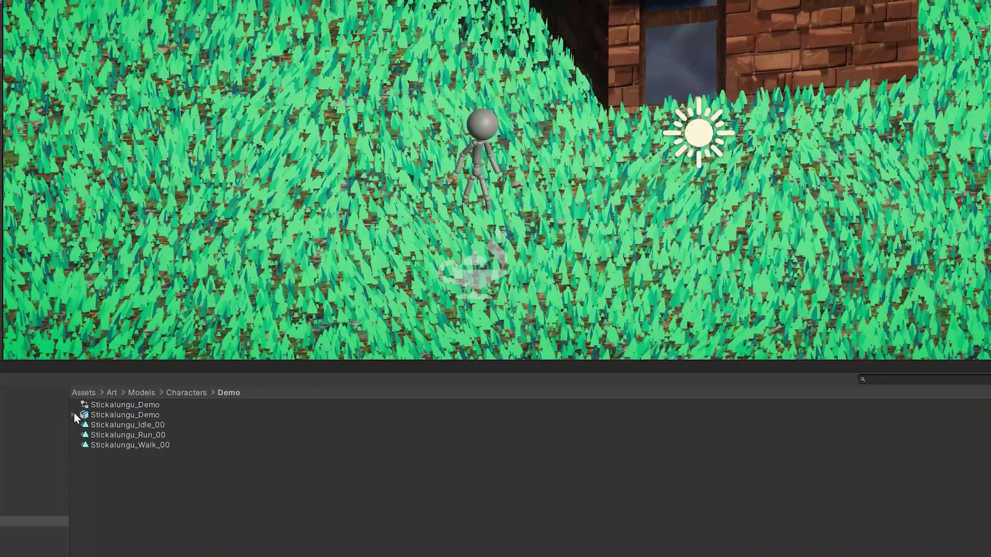
# Assign the Stickalungu_Demo controller to the character's Animator and open its state graph.
pyautogui.click(72, 417)
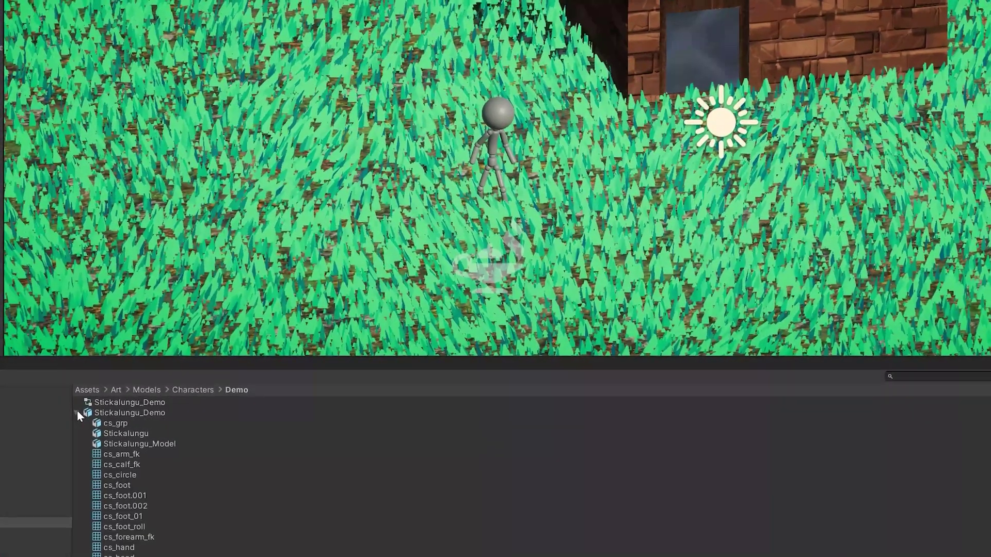
pyautogui.click(71, 417)
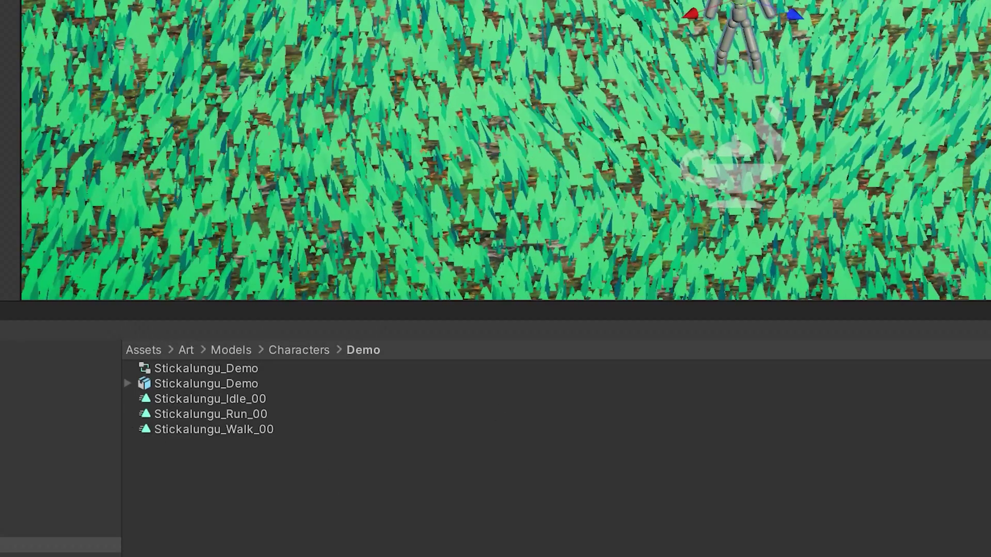
pyautogui.moveTo(171, 367); pyautogui.dragTo(703, 227)
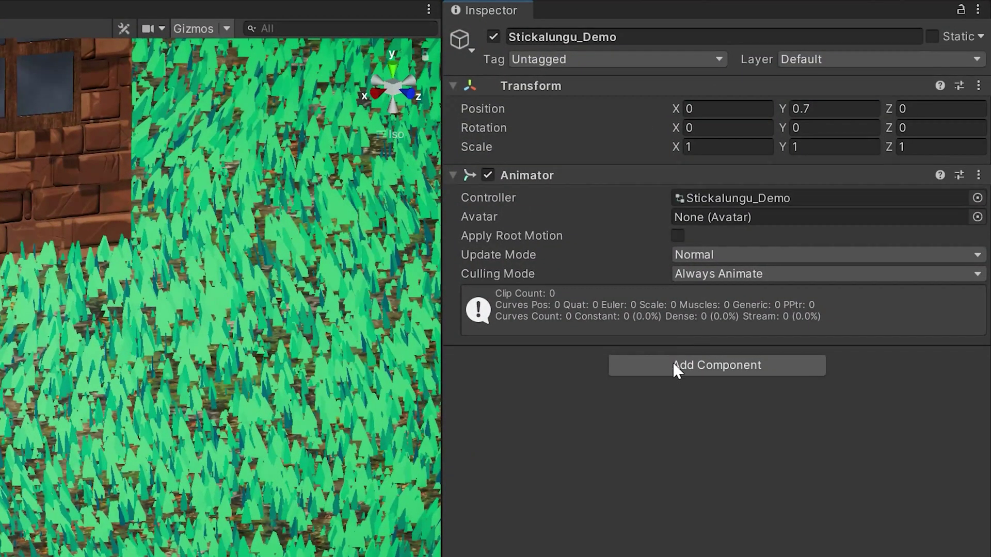
pyautogui.doubleClick(747, 198)
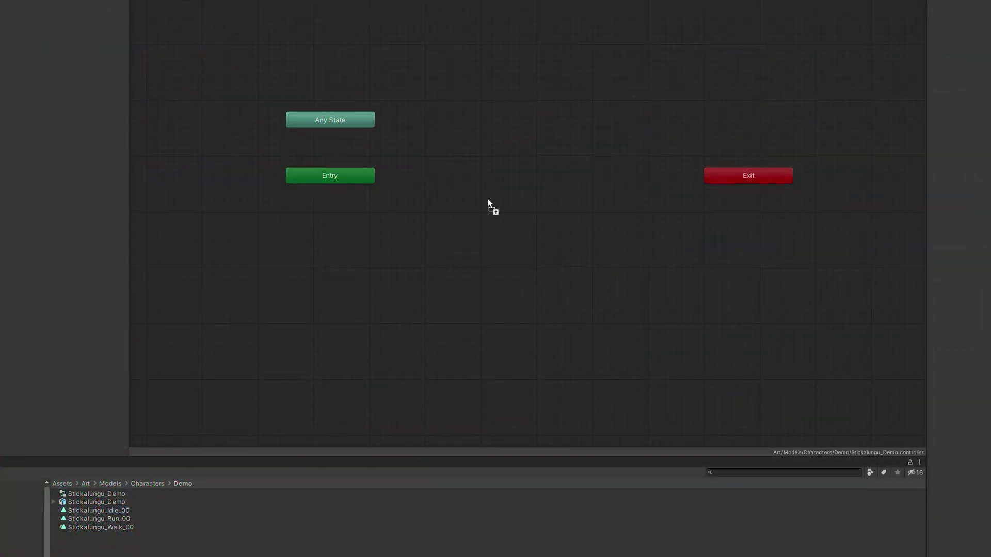
# Add Run and Walk states to the graph and create transitions from Idle to both.
pyautogui.moveTo(419, 402); pyautogui.dragTo(539, 287)
pyautogui.click(99, 527)
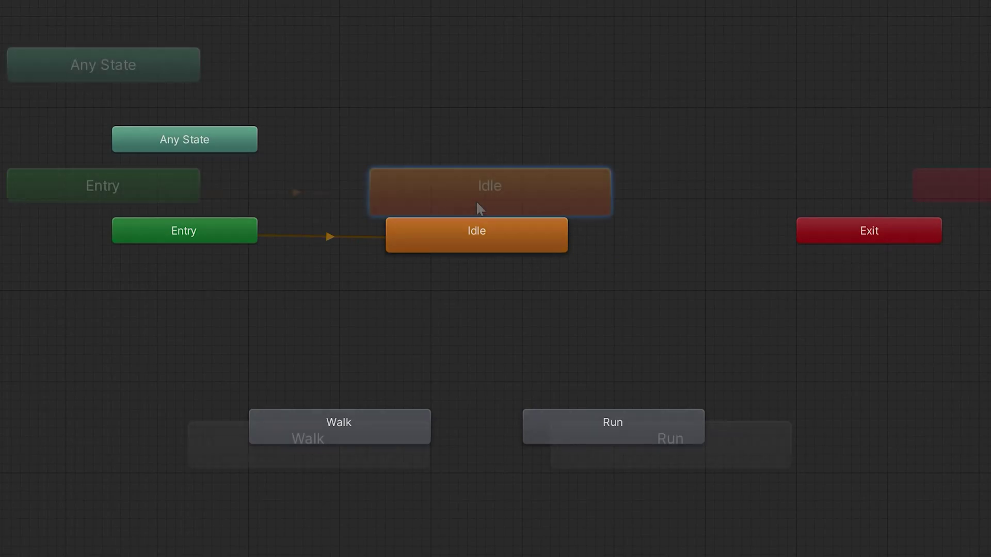
pyautogui.rightClick(477, 202)
pyautogui.click(516, 213)
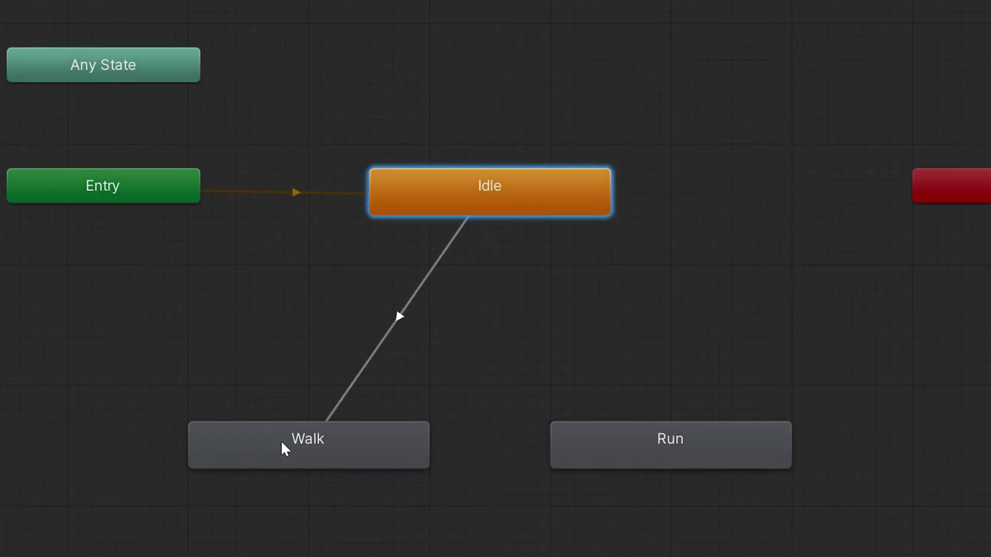
pyautogui.rightClick(496, 215)
pyautogui.click(537, 221)
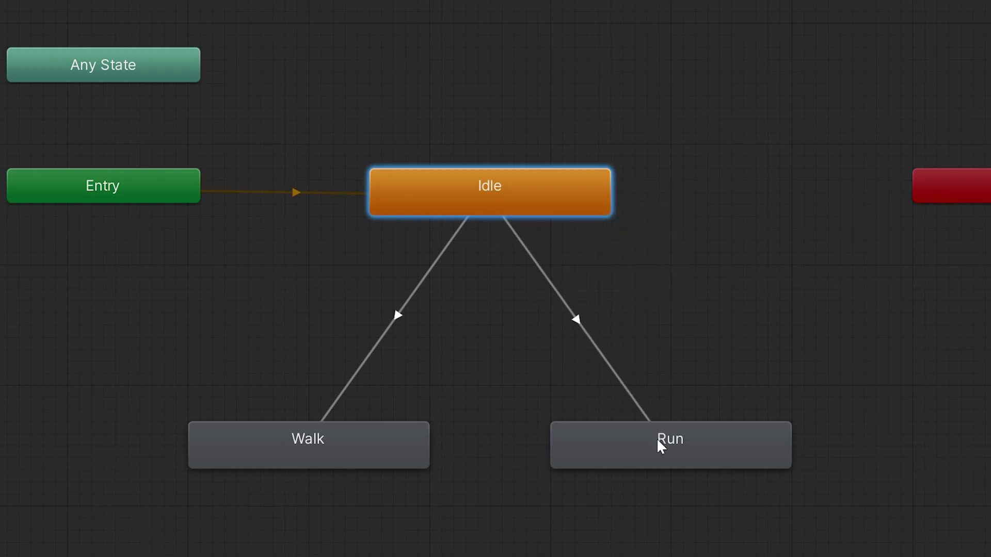
# Create the Walk and Run transitions so all three states link both ways.
pyautogui.rightClick(338, 456)
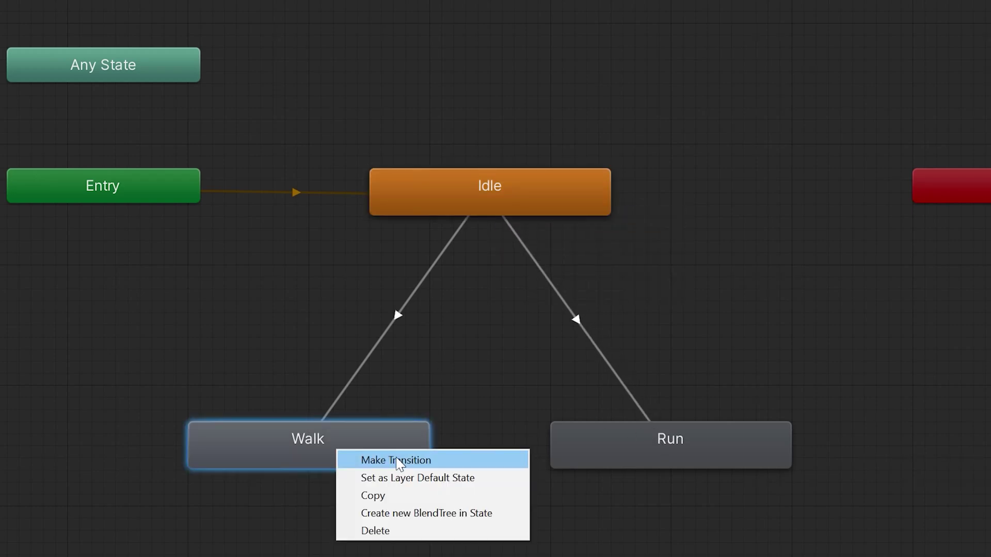
pyautogui.click(398, 461)
pyautogui.rightClick(599, 446)
pyautogui.click(645, 454)
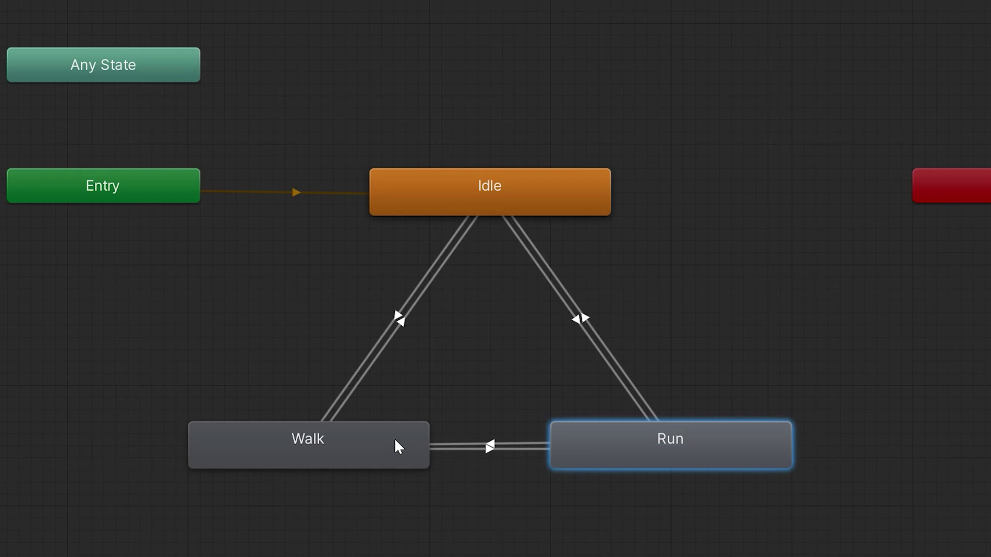
# Add Bool parameters named Walking and Running to the controller.
pyautogui.click(0, 0)
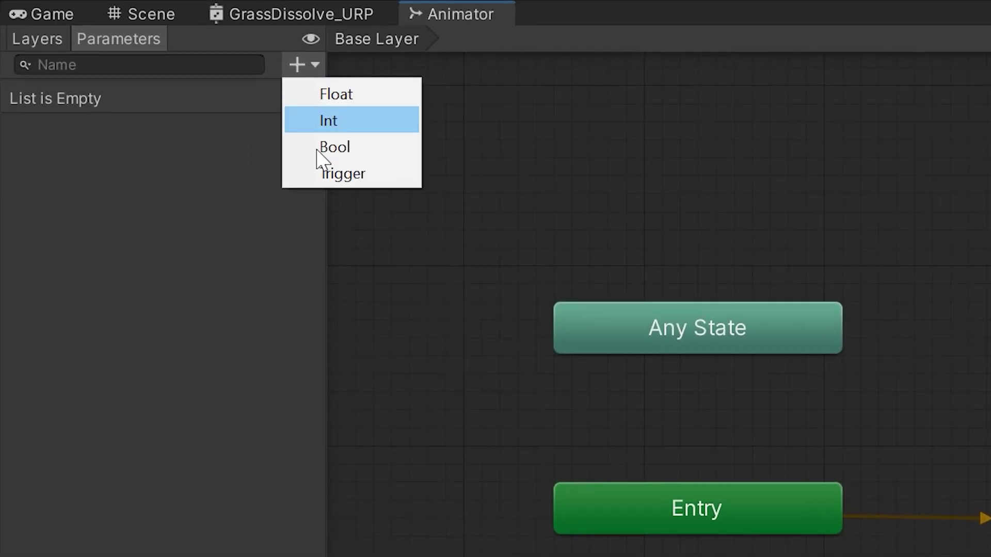
pyautogui.click(322, 155)
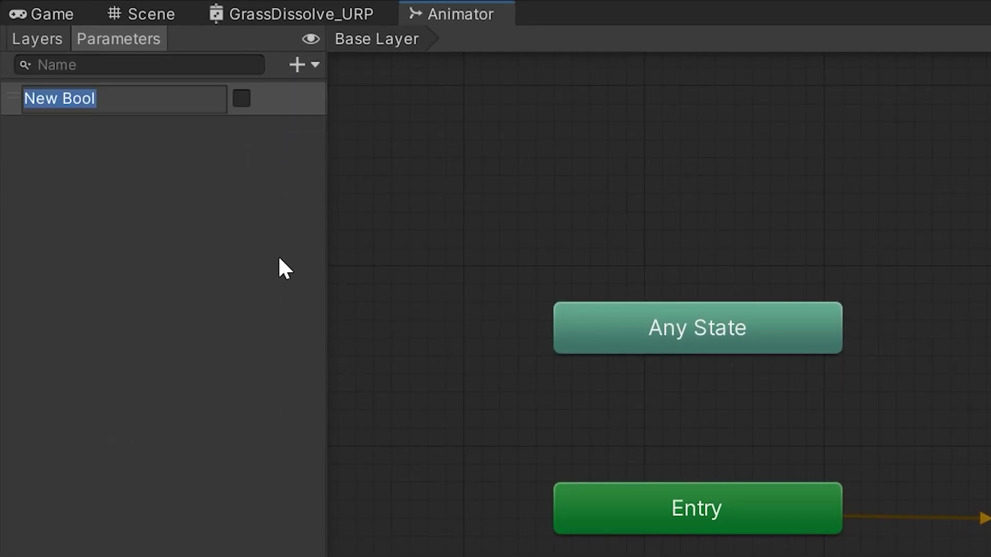
pyautogui.write('Walking')
pyautogui.press('Return')
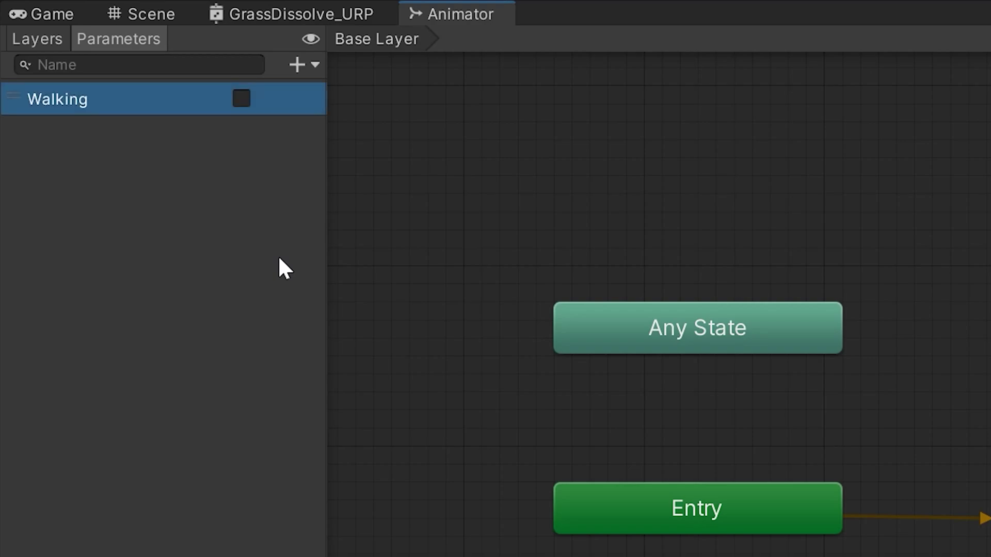
pyautogui.click(315, 66)
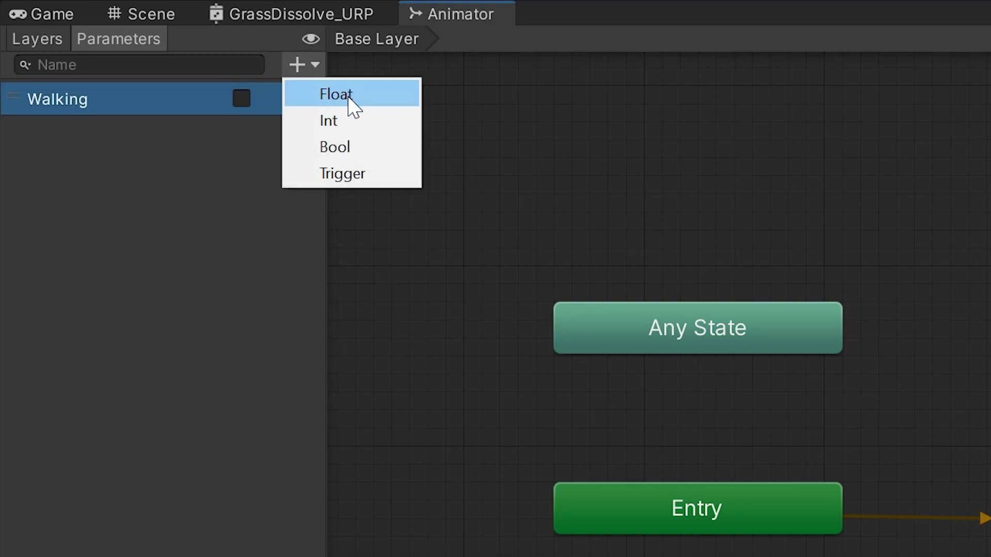
pyautogui.click(351, 146)
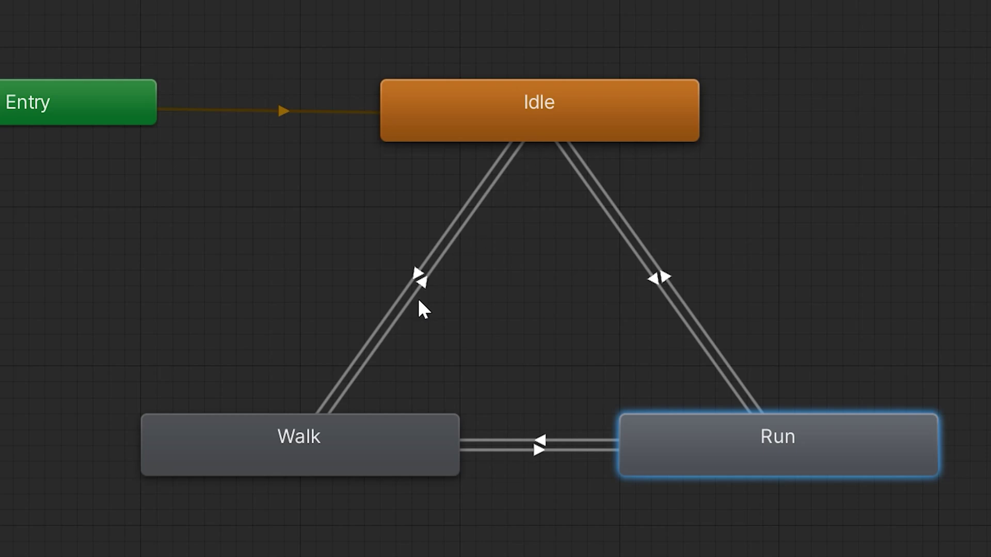
# Add Walking is true and Running is true conditions to the state transitions.
pyautogui.click(418, 271)
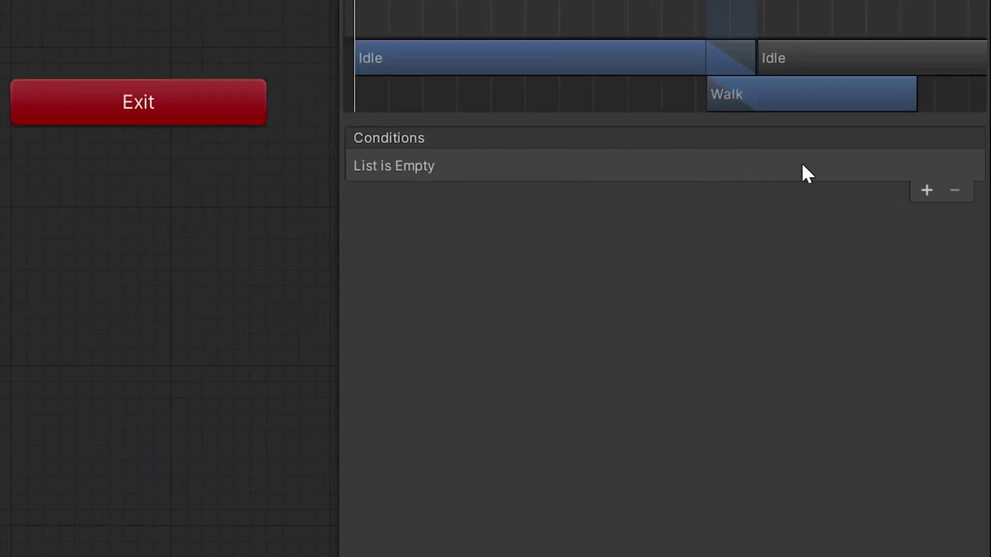
pyautogui.click(928, 191)
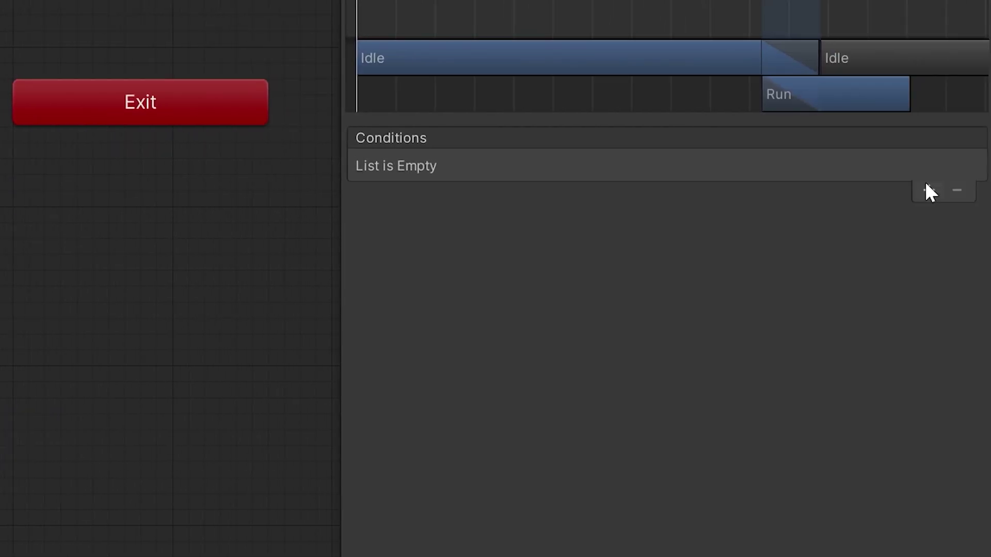
pyautogui.click(927, 192)
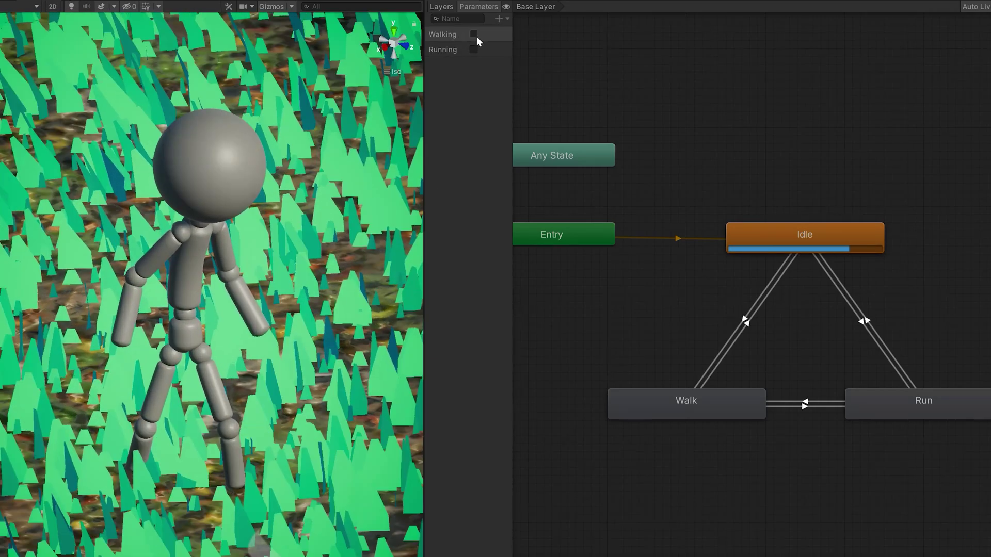
# In Play mode, toggle Walking and Running on and off to test walk, run and idle.
pyautogui.click(473, 34)
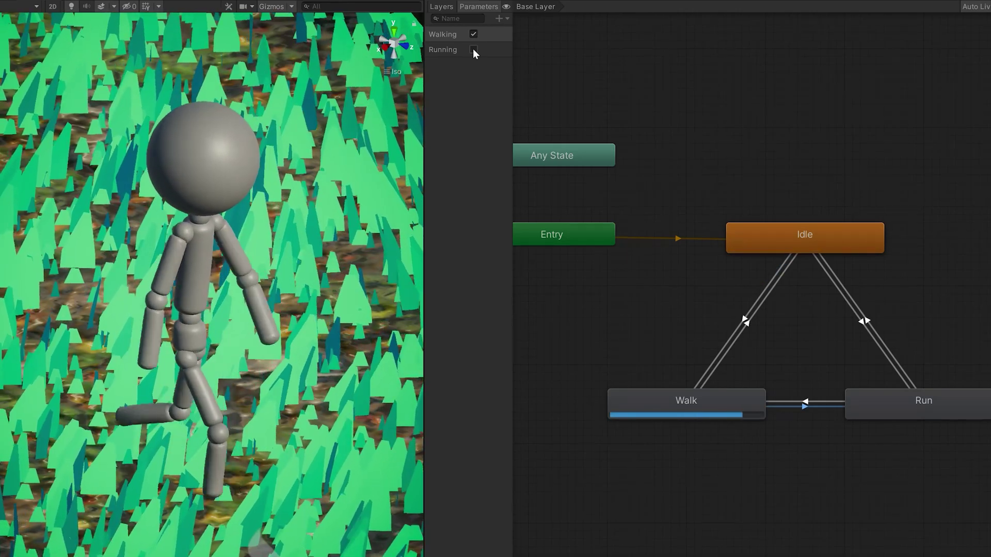
pyautogui.click(473, 50)
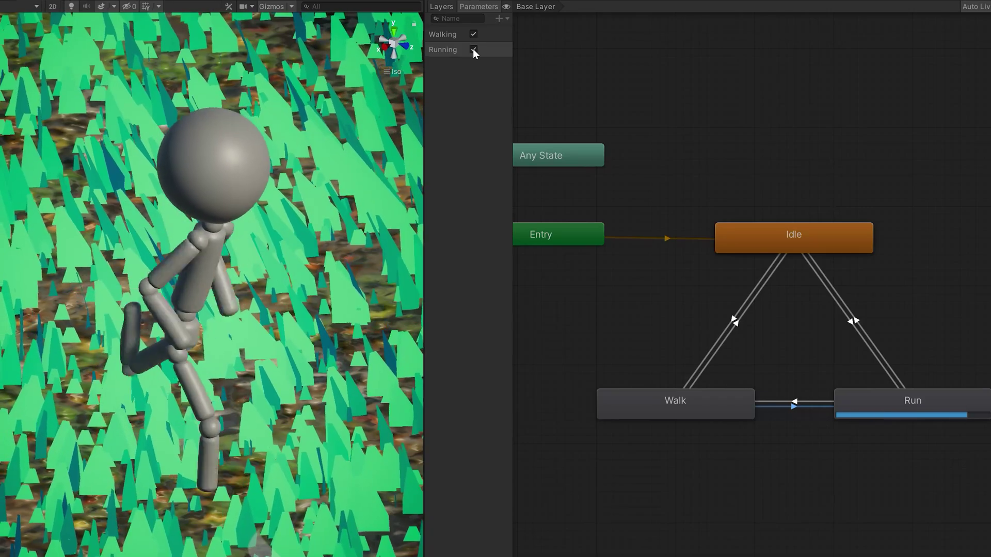
pyautogui.click(473, 50)
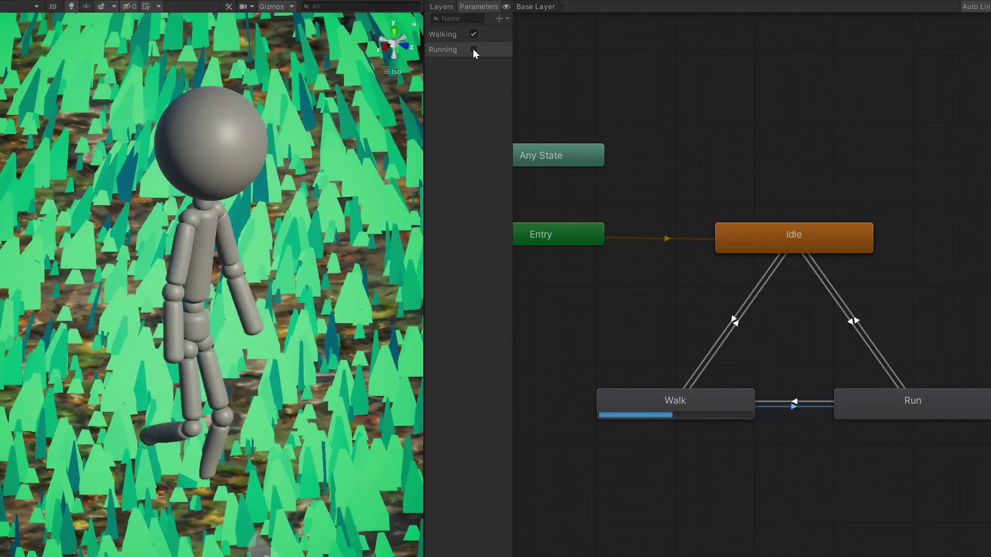
pyautogui.click(474, 50)
pyautogui.click(476, 34)
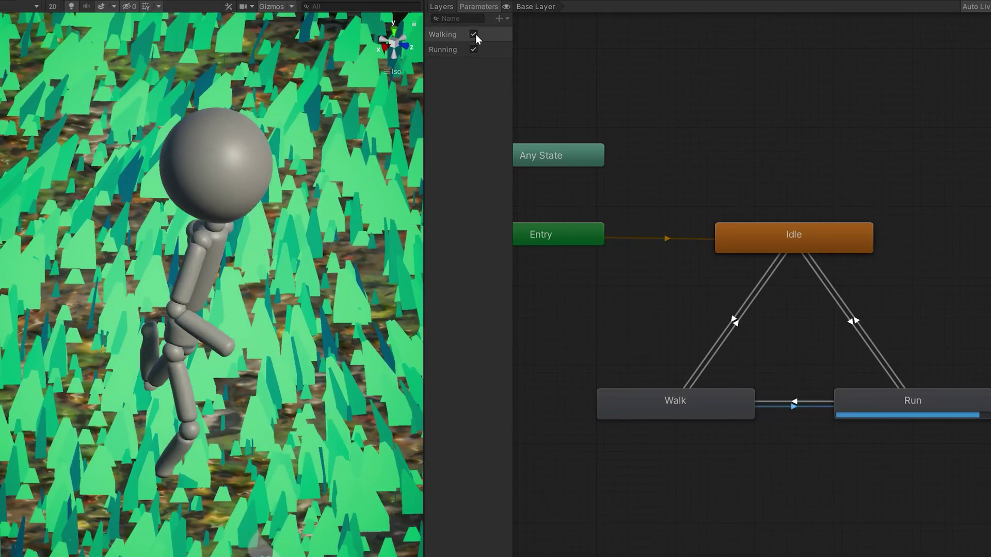
pyautogui.click(472, 48)
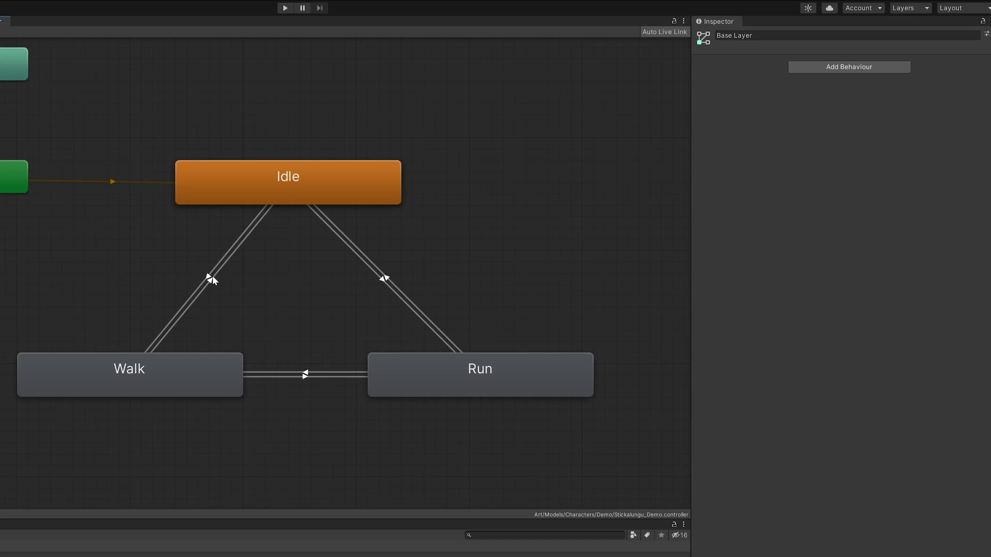
# Untick Has Exit Time on the Idle-to-Walk and Walk-to-Idle transitions.
pyautogui.click(208, 279)
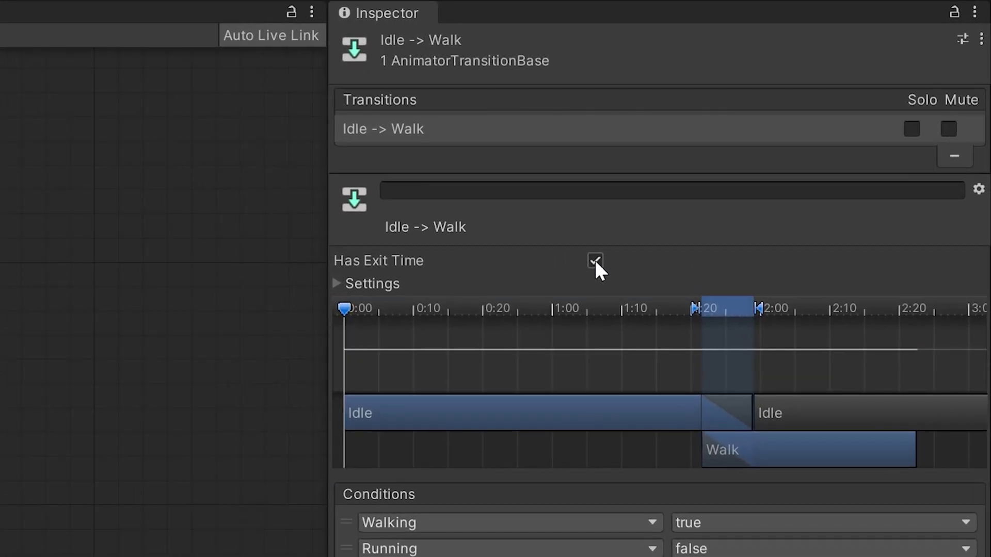
pyautogui.click(595, 261)
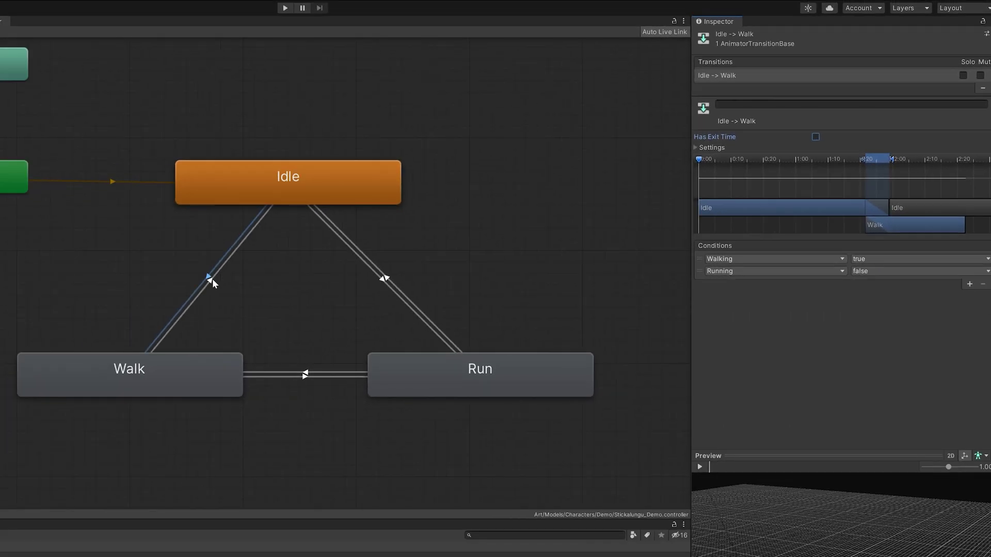
pyautogui.click(210, 279)
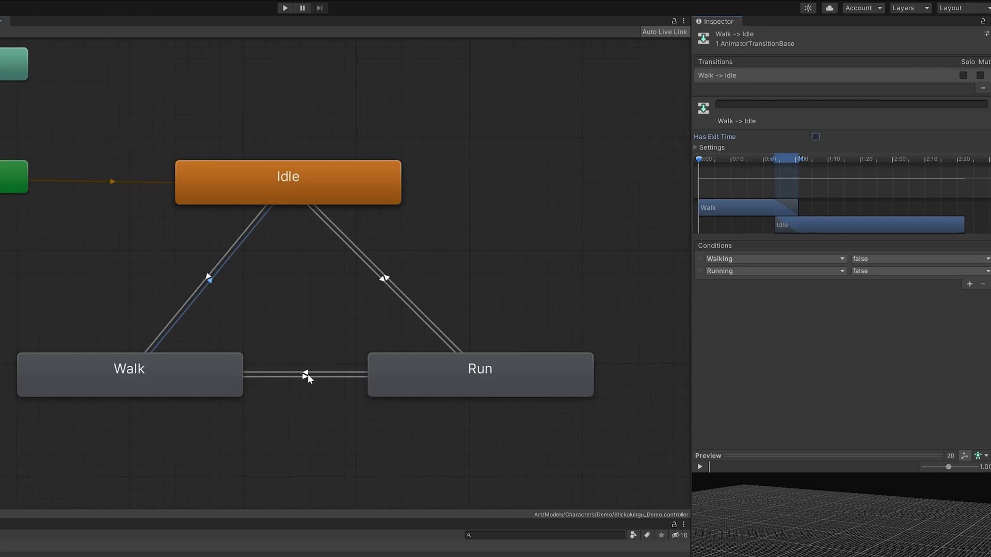
pyautogui.click(307, 373)
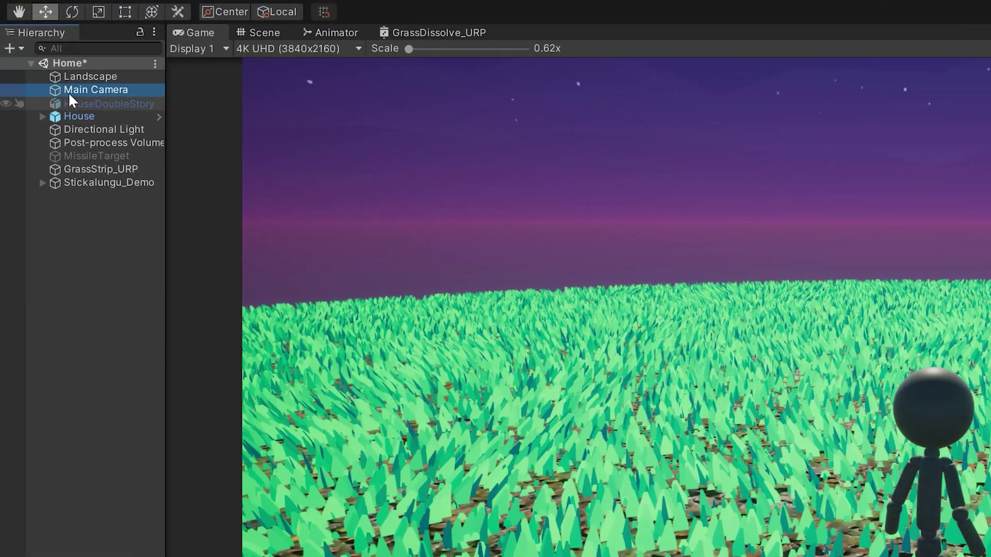
# Parent Main Camera to Stickalungu_Demo and reset its Transform to zero.
pyautogui.moveTo(68, 92); pyautogui.dragTo(97, 228)
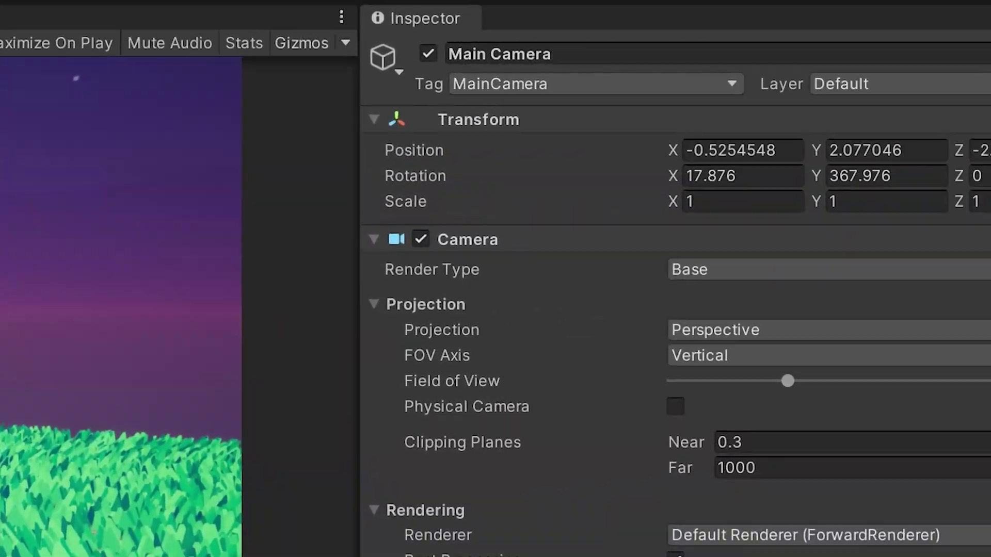
pyautogui.click(969, 119)
pyautogui.click(929, 149)
# Dock the Game view beside the Scene view and raise the camera to Y 1.321.
pyautogui.moveTo(50, 6); pyautogui.dragTo(671, 217)
pyautogui.moveTo(549, 201); pyautogui.dragTo(354, 201)
pyautogui.moveTo(189, 253); pyautogui.dragTo(188, 211)
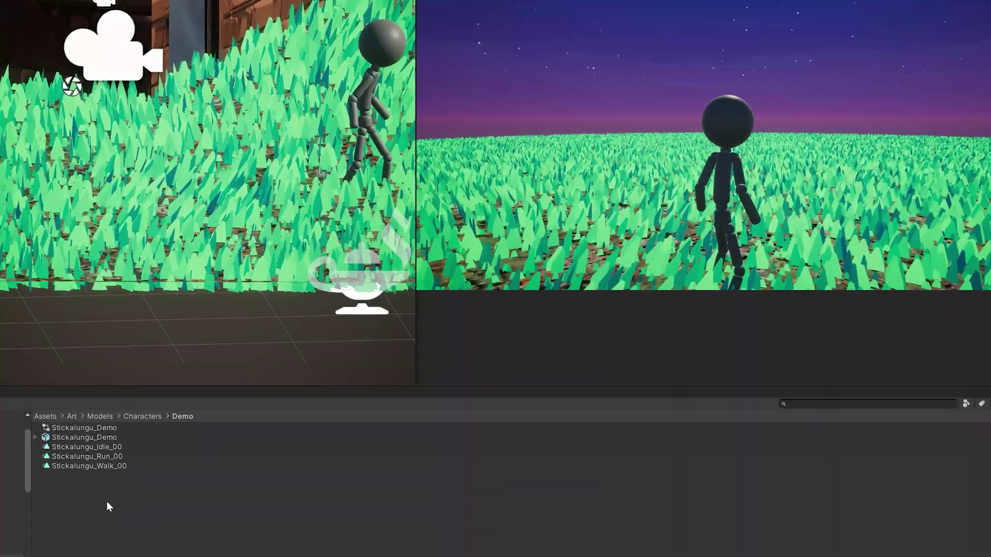
# Create a C# script named StickInputHandler and attach it to Stickalungu_Demo.
pyautogui.rightClick(107, 504)
pyautogui.moveTo(166, 200)
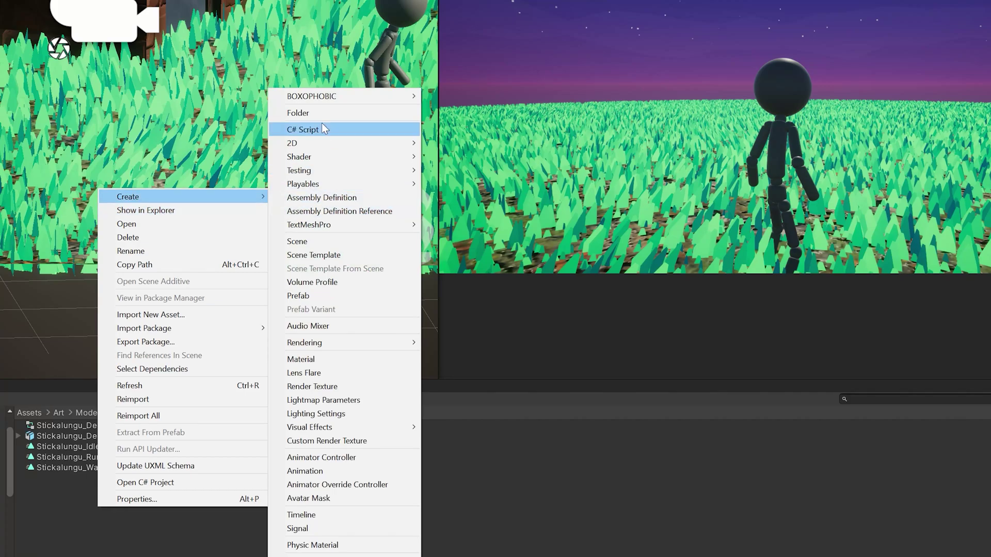
pyautogui.click(324, 131)
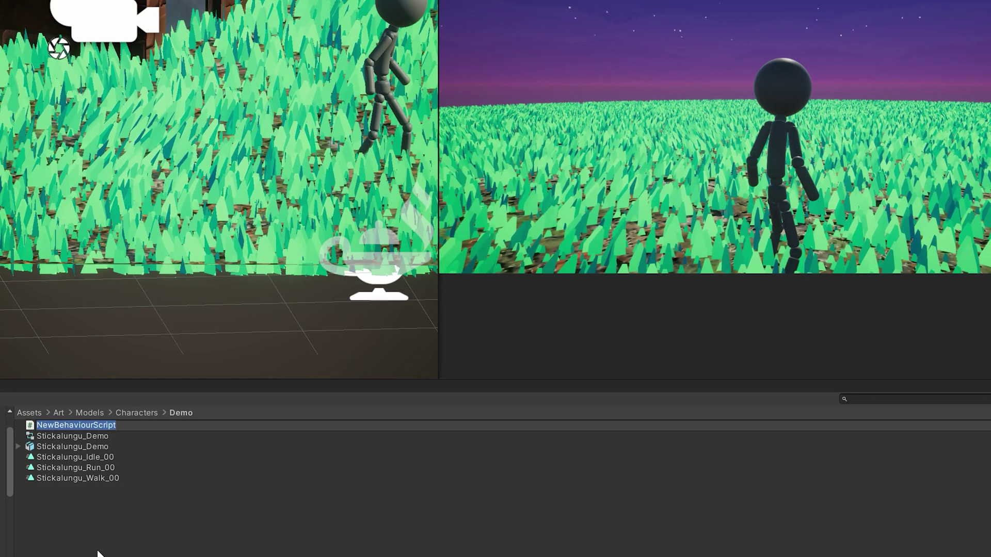
pyautogui.write('StickInputHandler')
pyautogui.press('Return')
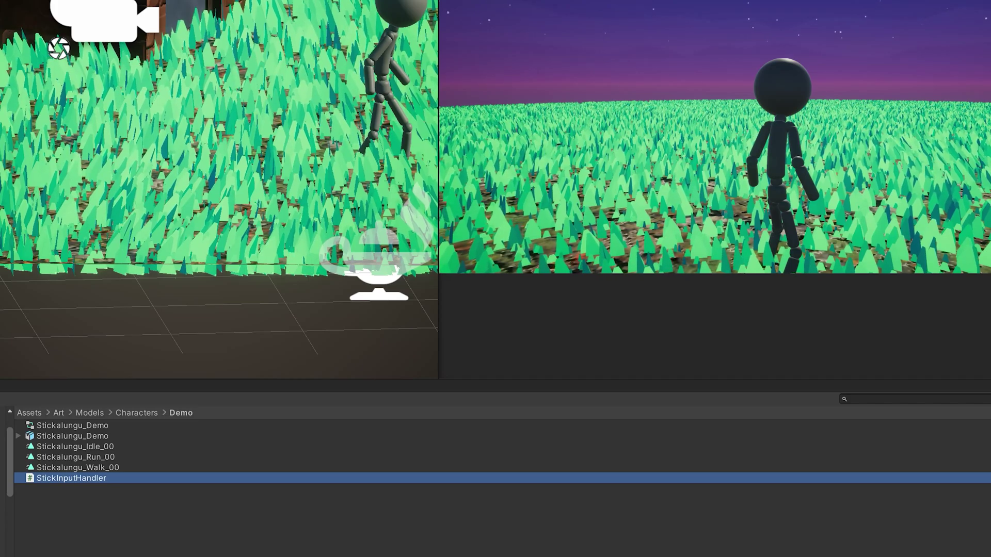
pyautogui.moveTo(46, 486); pyautogui.dragTo(665, 243)
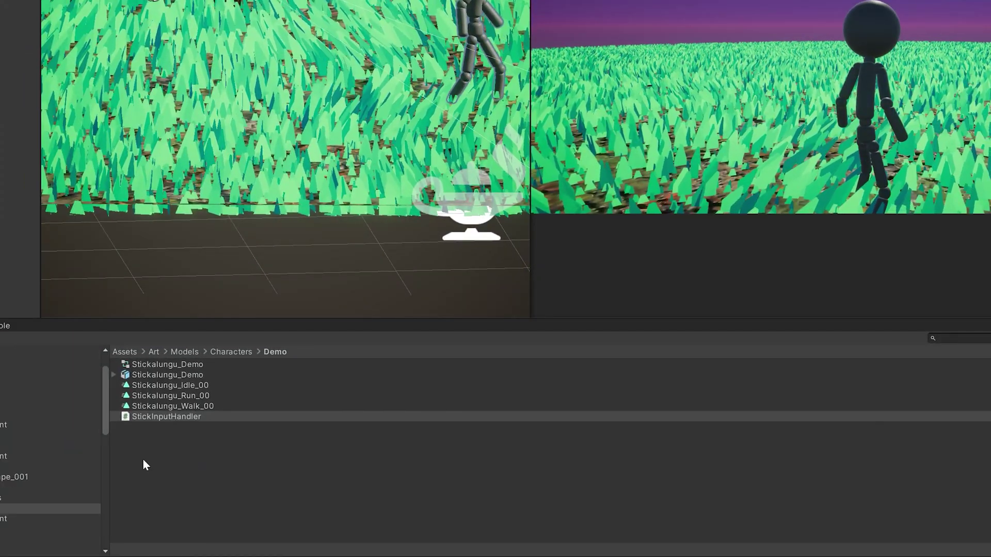
# Create a StickCharacterController C# script in Demo and attach it to the character.
pyautogui.rightClick(144, 461)
pyautogui.moveTo(222, 153)
pyautogui.click(374, 67)
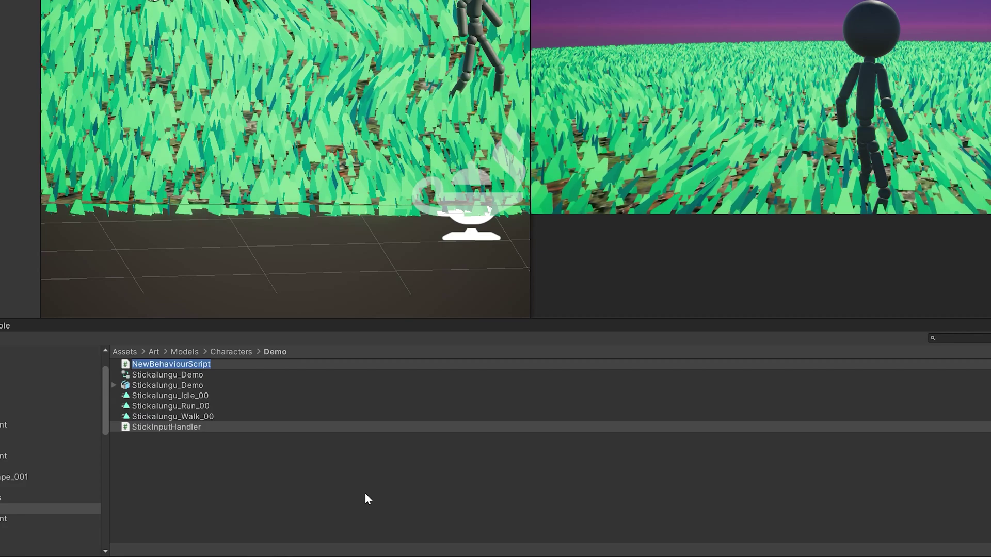
pyautogui.write('Stick')
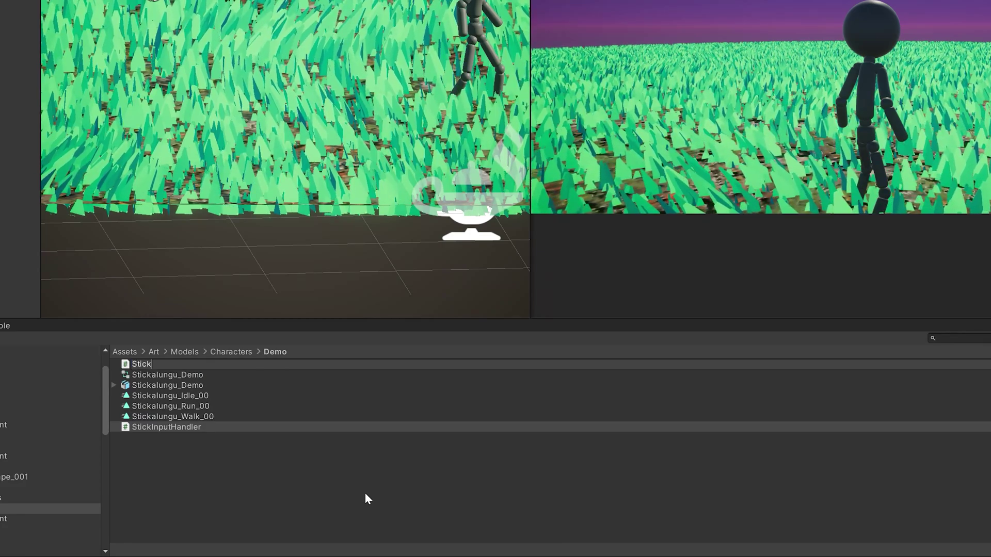
pyautogui.write('Characy')
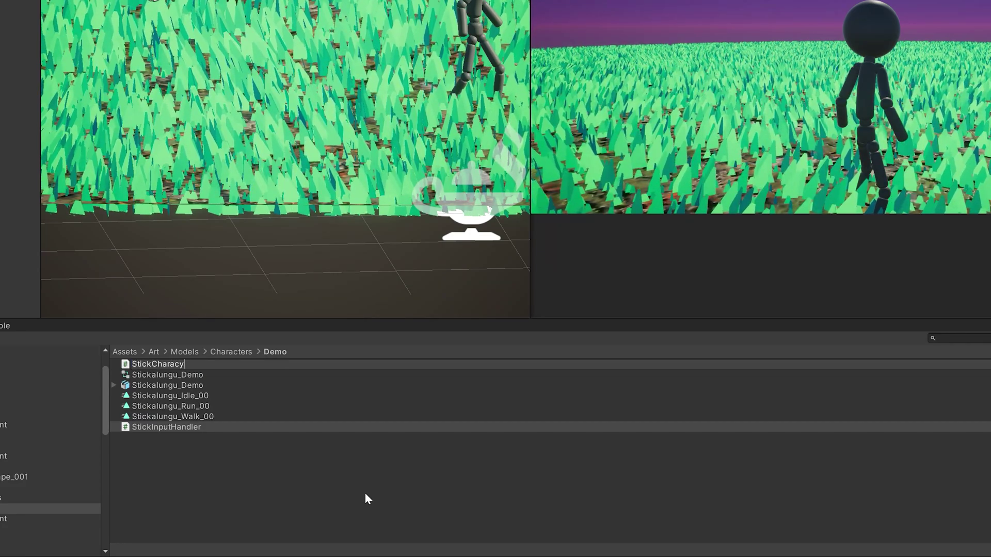
pyautogui.press('BackSpace')
pyautogui.write('terController')
pyautogui.press('Return')
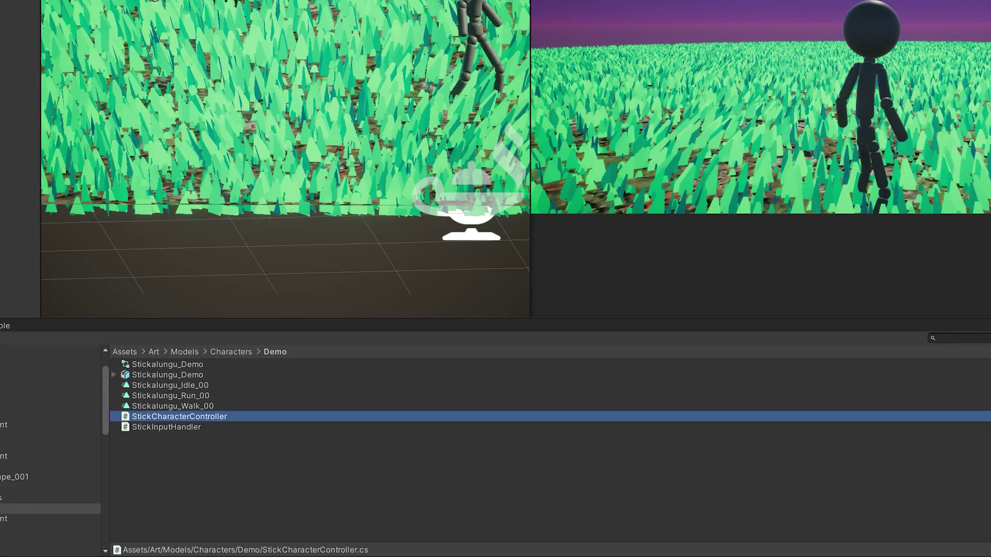
pyautogui.click(365, 493)
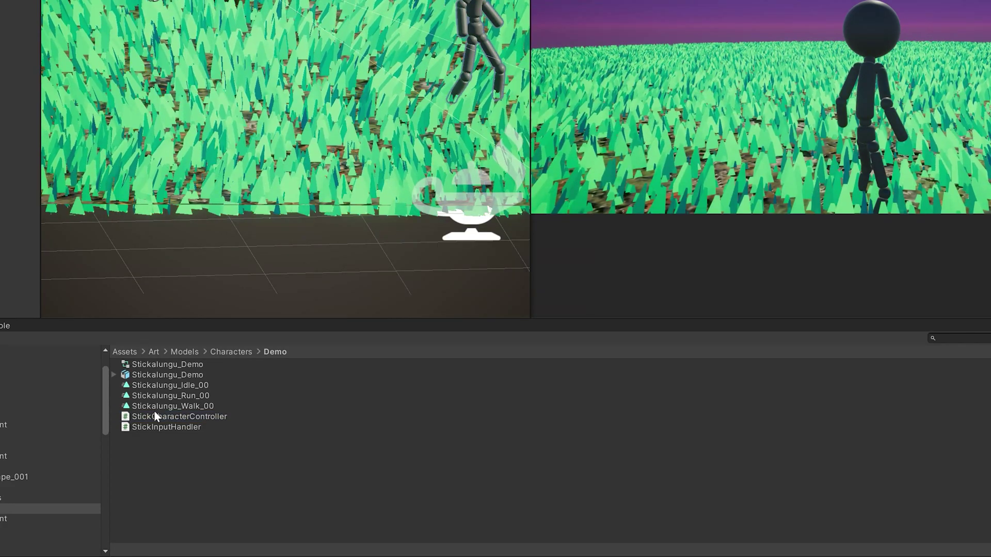
pyautogui.moveTo(155, 421); pyautogui.dragTo(720, 275)
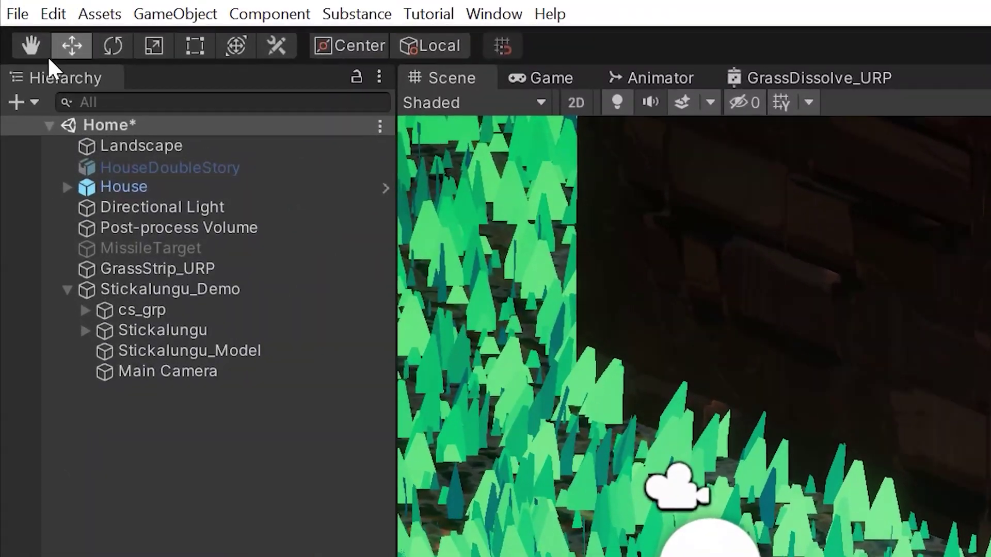
# Open Project Settings at the Input Manager and expand the Fire3 axis.
pyautogui.click(28, 3)
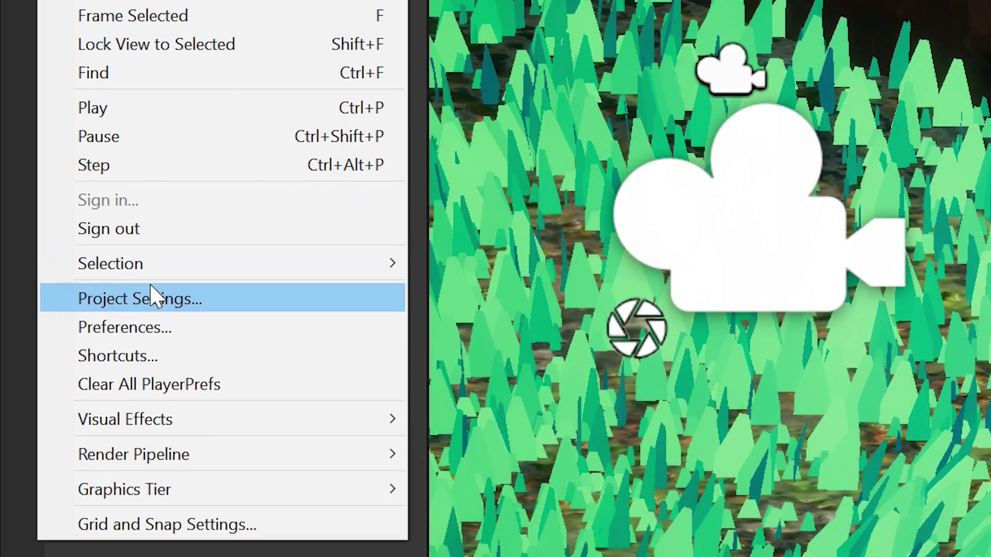
pyautogui.click(155, 556)
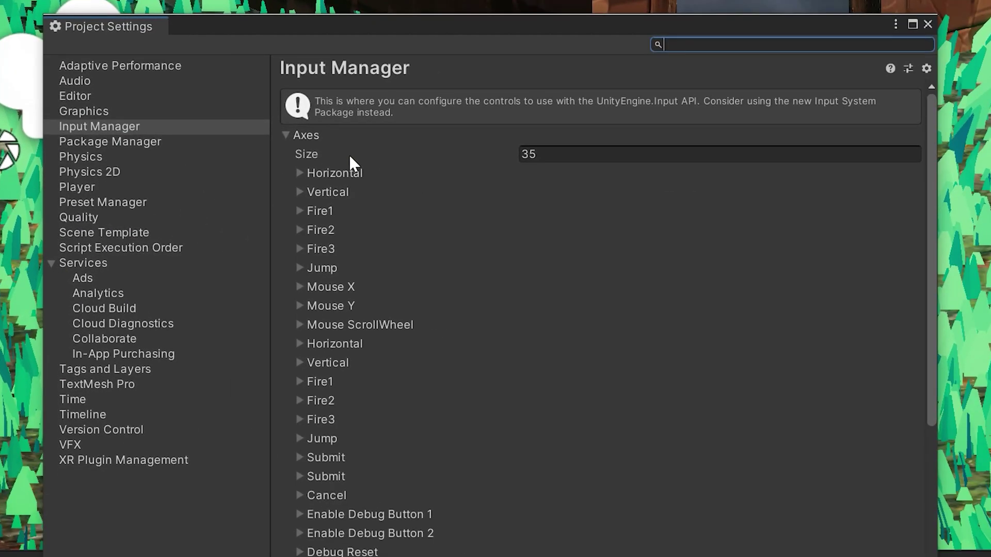
pyautogui.scroll(-2, 545, 229)
pyautogui.scroll(2, 536, 249)
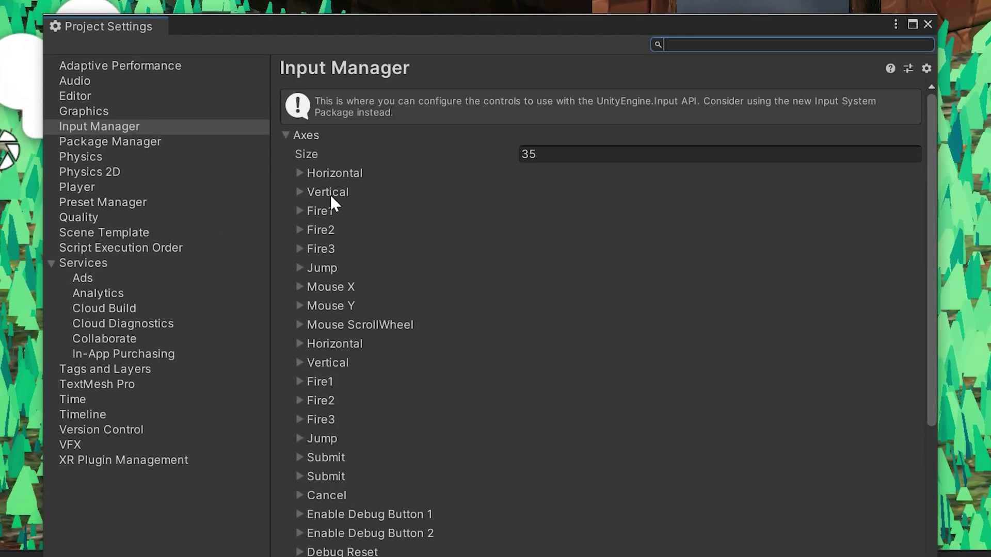
pyautogui.click(298, 250)
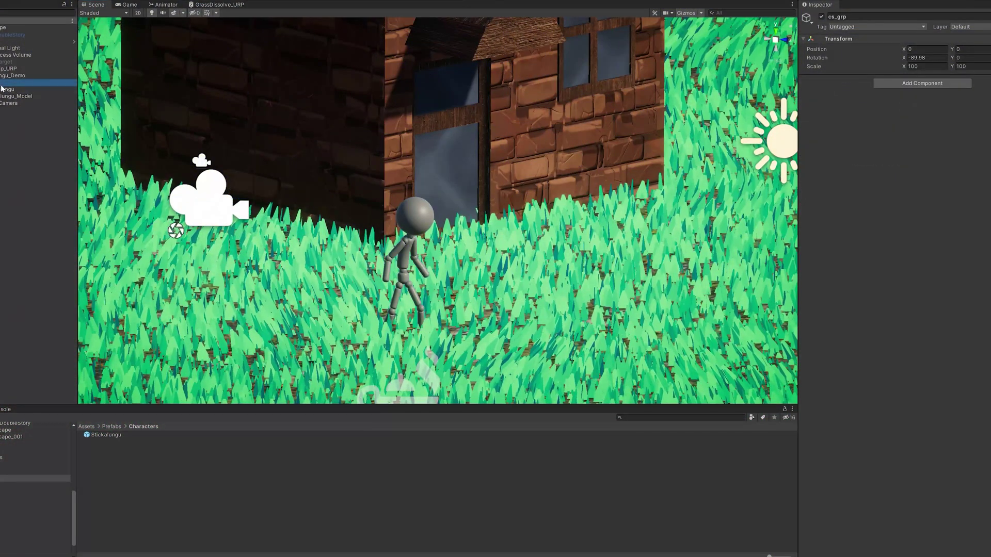
# Add a Character Controller component to Stickalungu_Demo.
pyautogui.click(3, 103)
pyautogui.click(3, 76)
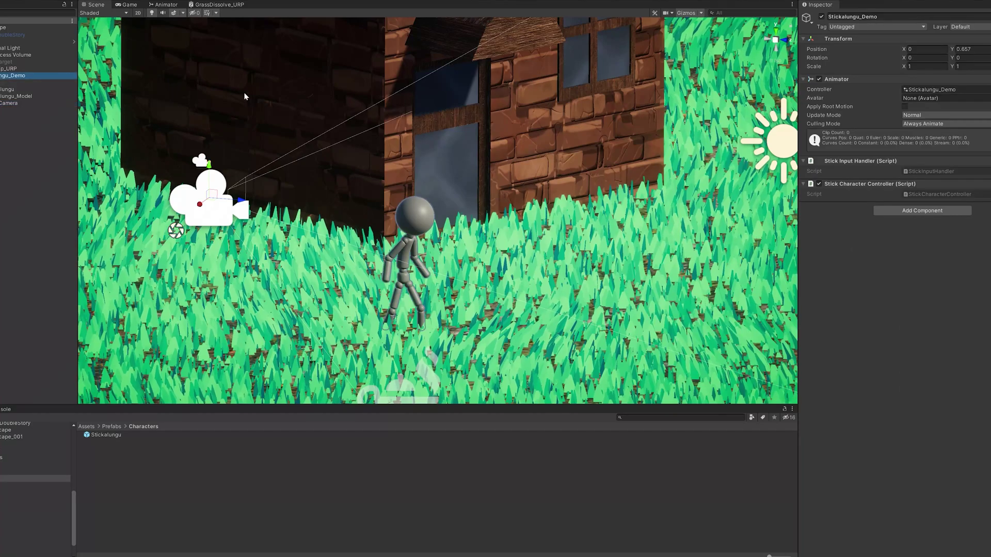
pyautogui.click(906, 212)
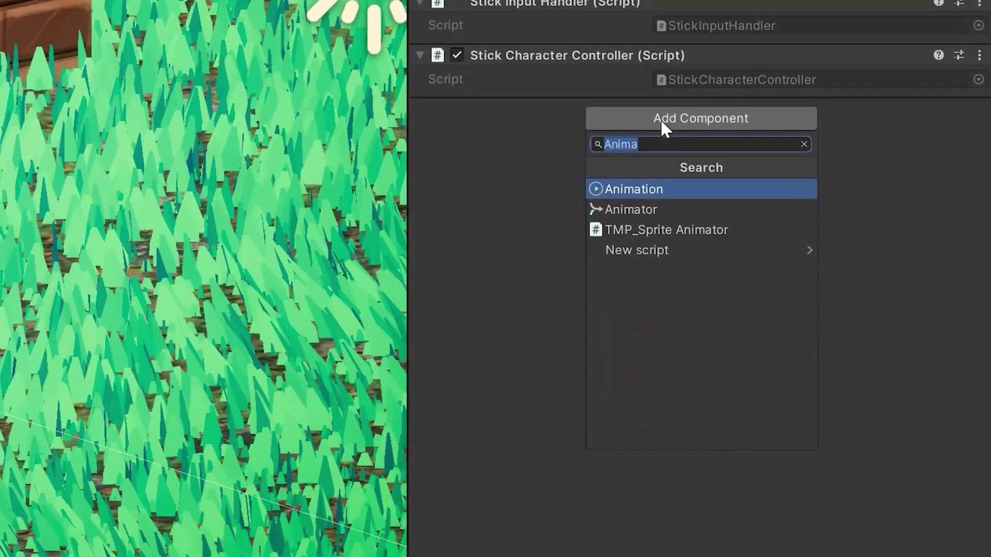
pyautogui.write('Chara')
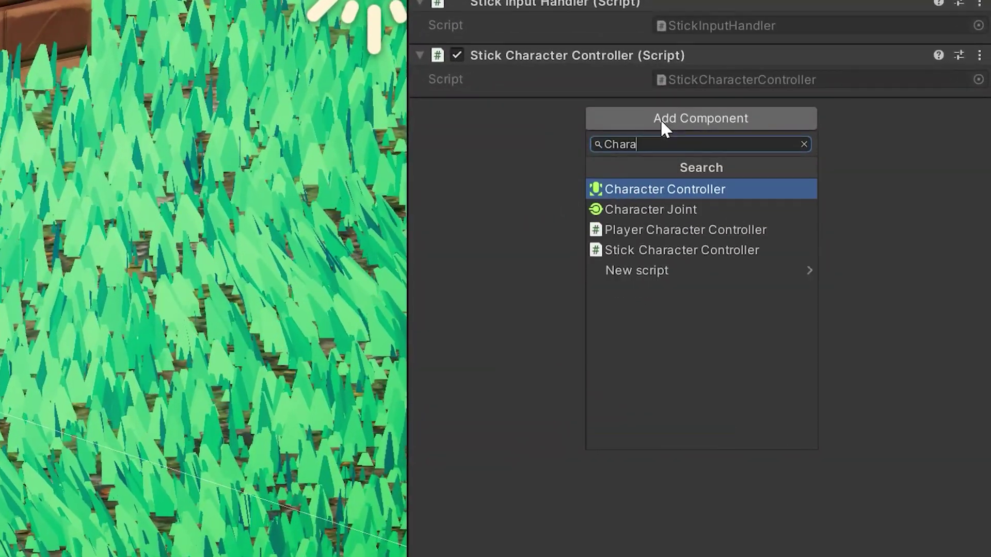
pyautogui.click(673, 190)
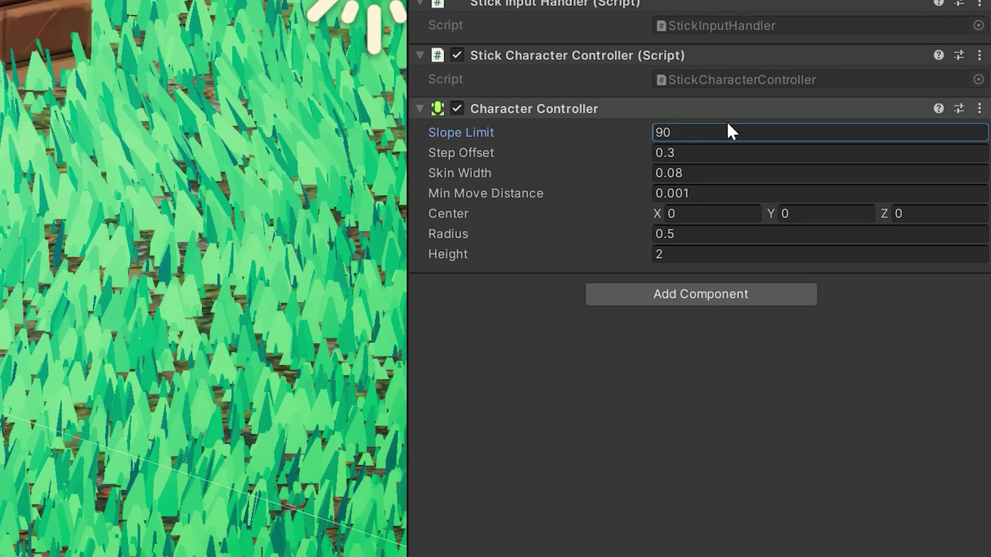
# Set the Character Controller's step offset to 0.2 and skin width to 0.02.
pyautogui.click(689, 154)
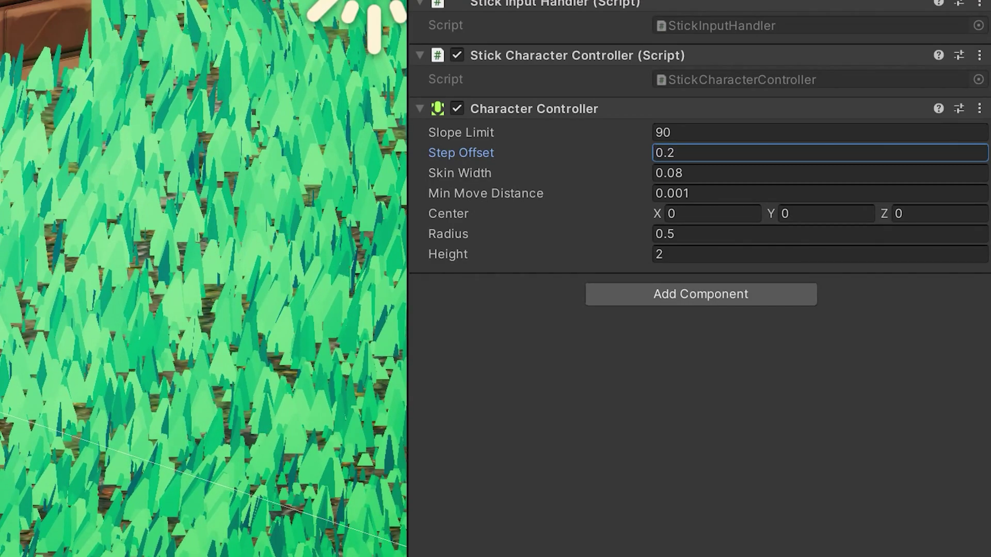
pyautogui.press('Tab')
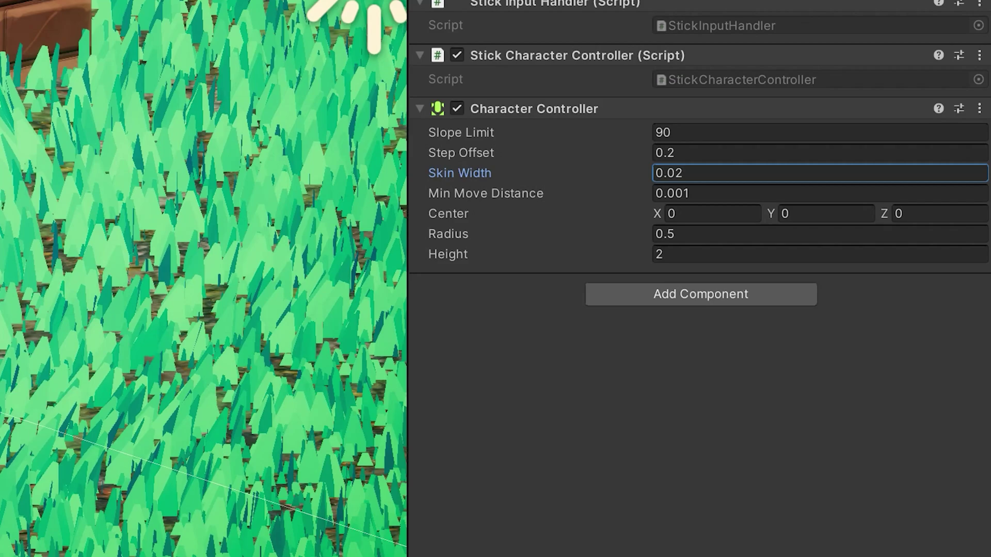
pyautogui.press('Tab')
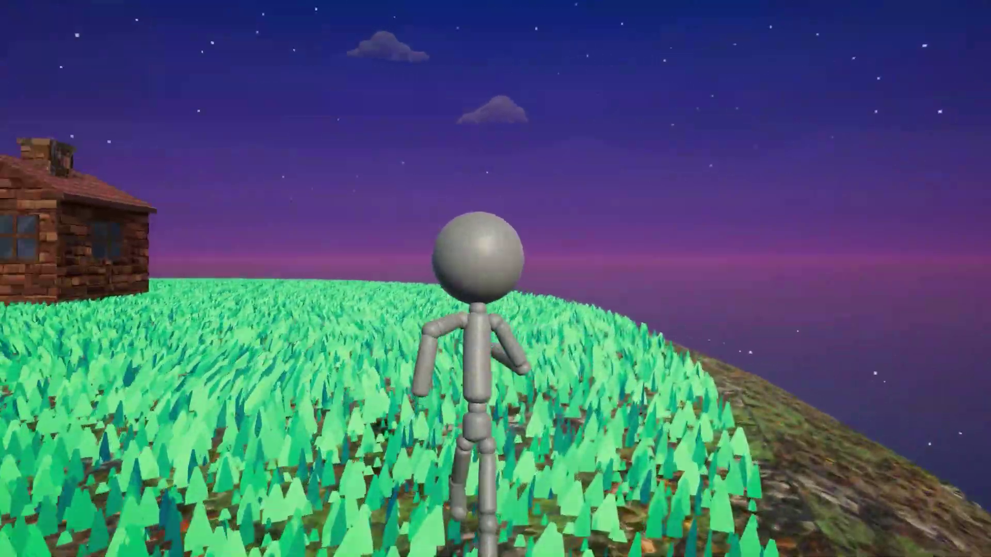
# Walk the stick character through the grass toward the brick house, then let it idle.
pyautogui.press('w')
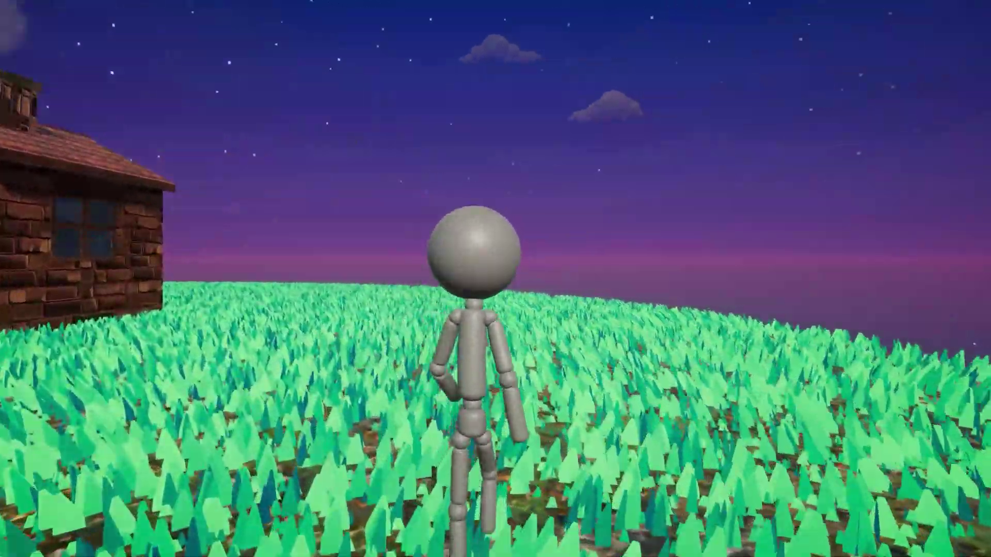
pyautogui.press('w')
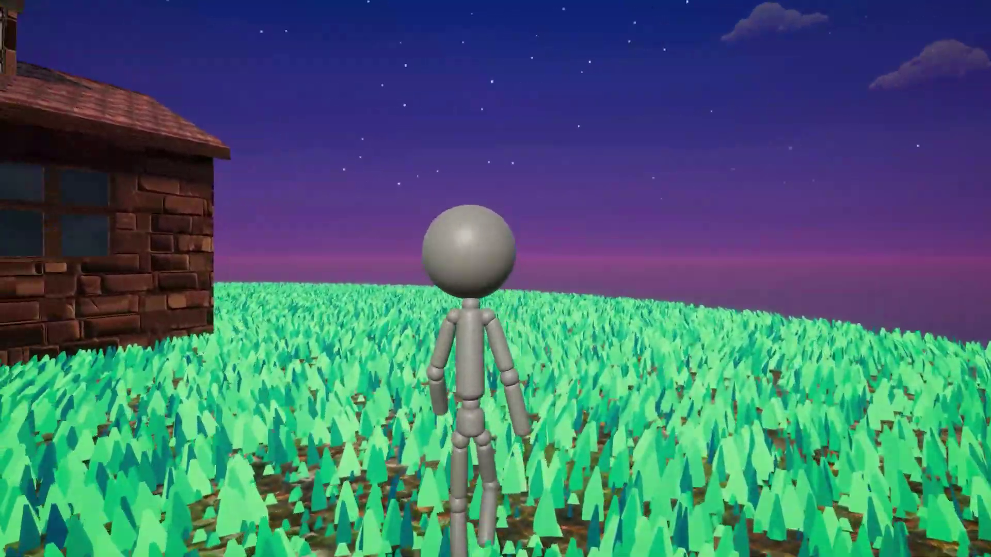
pyautogui.press('w')
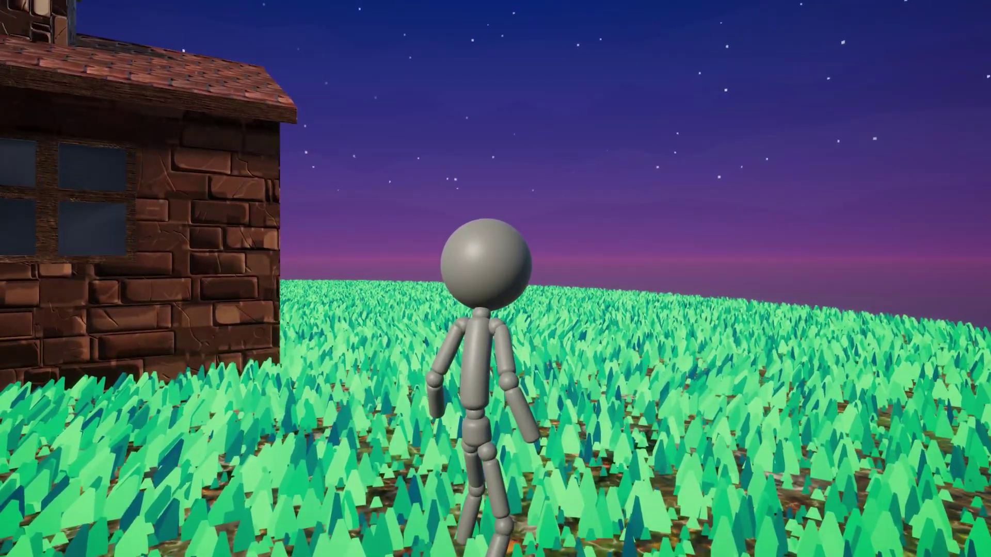
pyautogui.press('w')
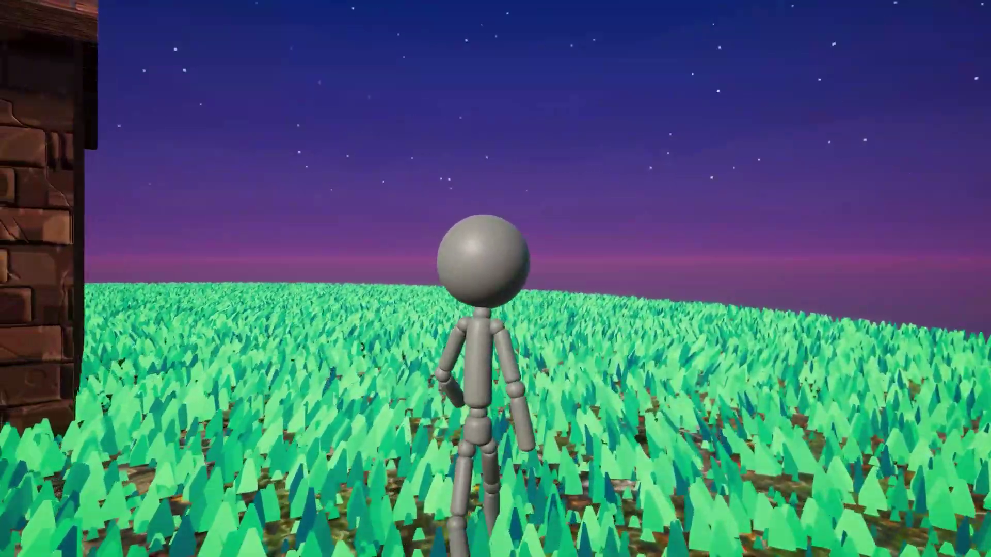
pyautogui.press('w')
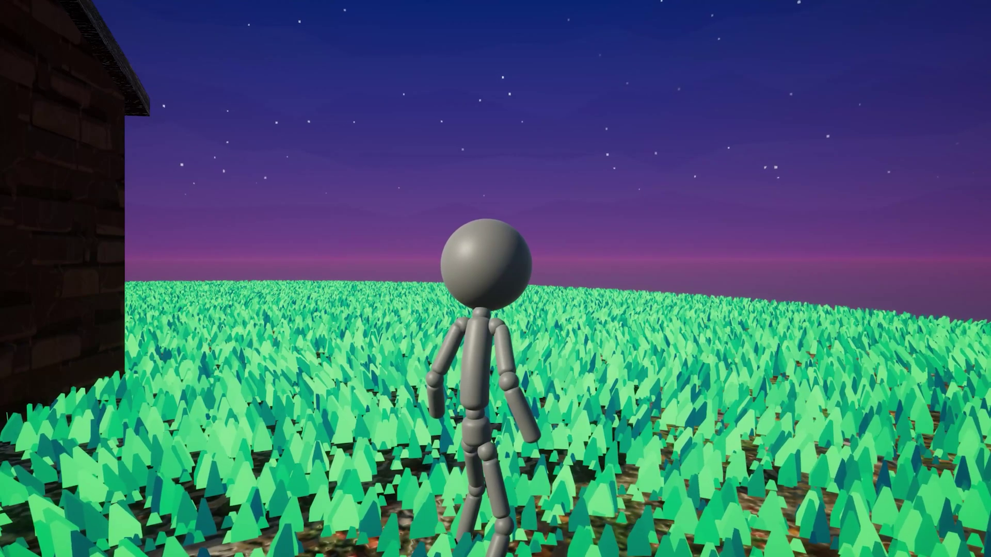